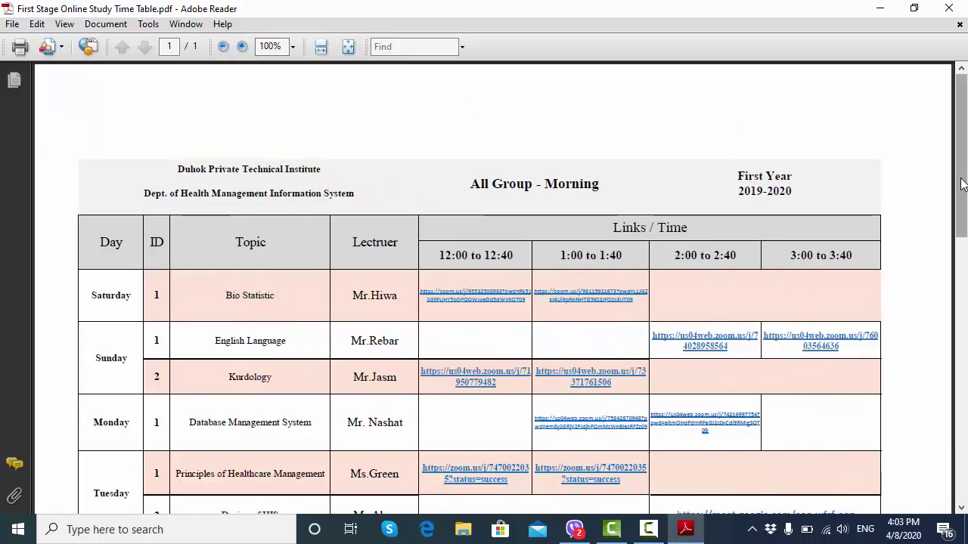
Open the Sunday 2:00 English Language class link from the timetable, allow the connection, and launch it in Zoom Meetings
{"action": "left_click_drag", "start_coordinate": [958, 186], "coordinate": [965, 273]}
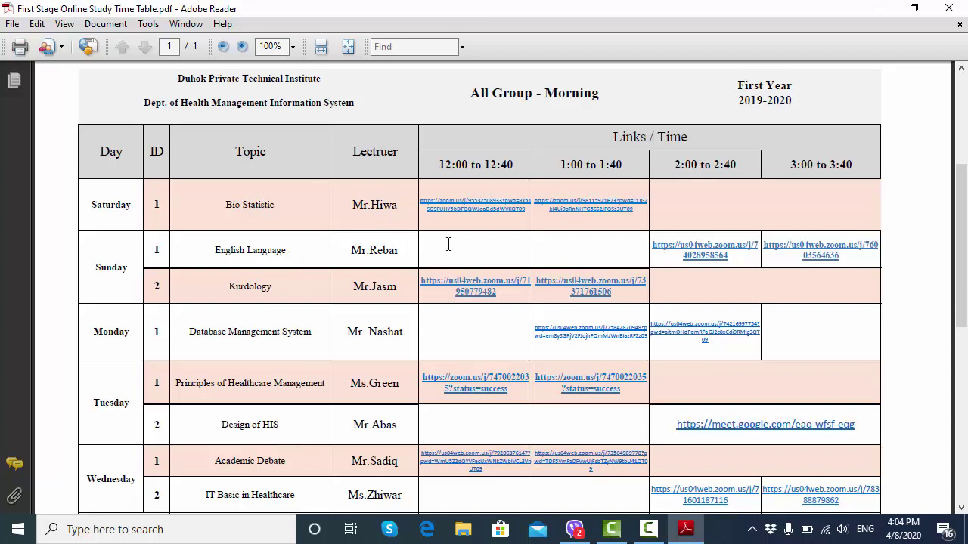
{"action": "left_click", "coordinate": [705, 252]}
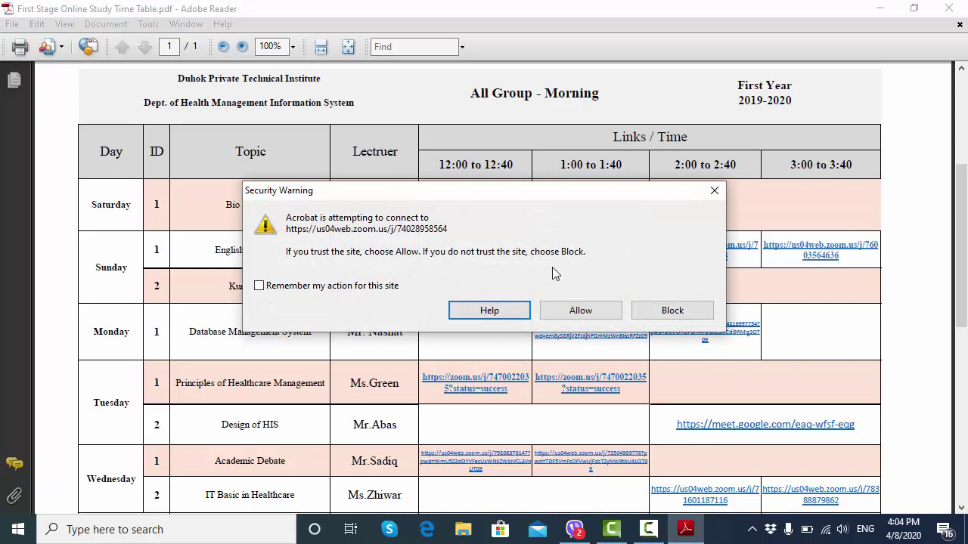
{"action": "left_click", "coordinate": [569, 317]}
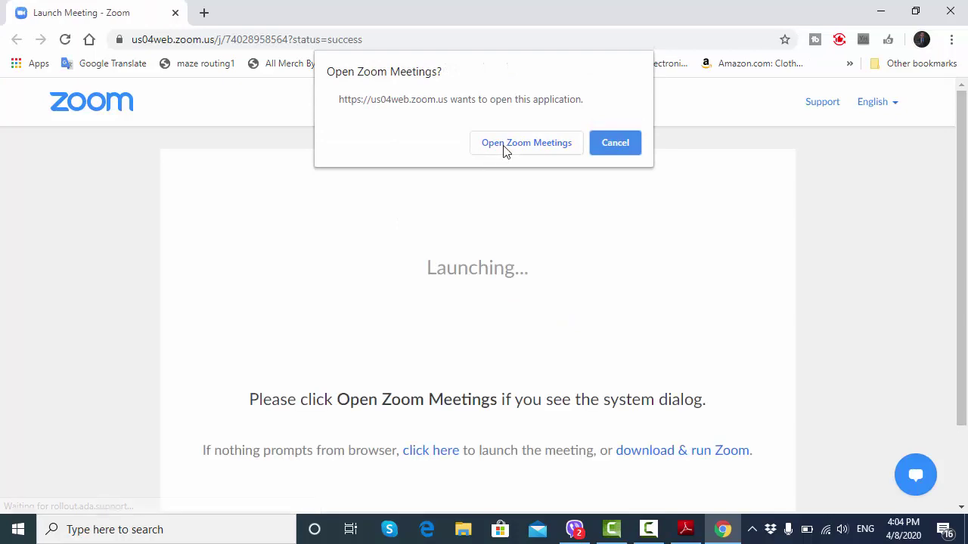
{"action": "left_click", "coordinate": [508, 147]}
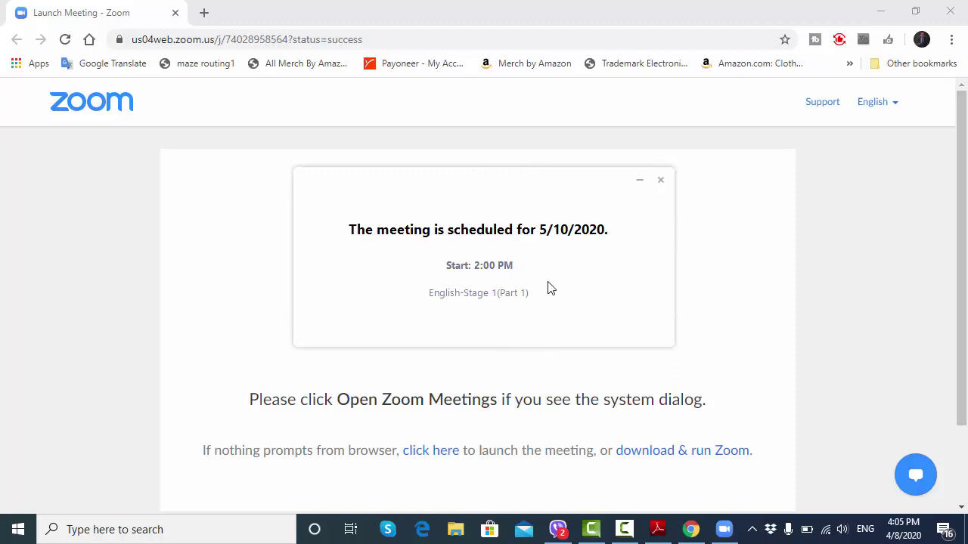
Leave the English Language Zoom meeting and close the browser to return to the timetable
{"action": "left_click", "coordinate": [660, 181]}
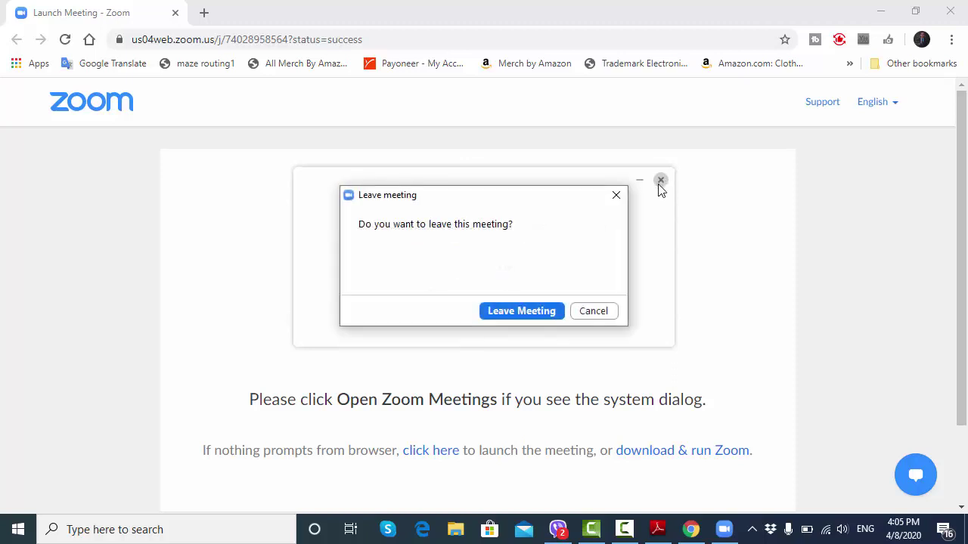
{"action": "left_click", "coordinate": [521, 310]}
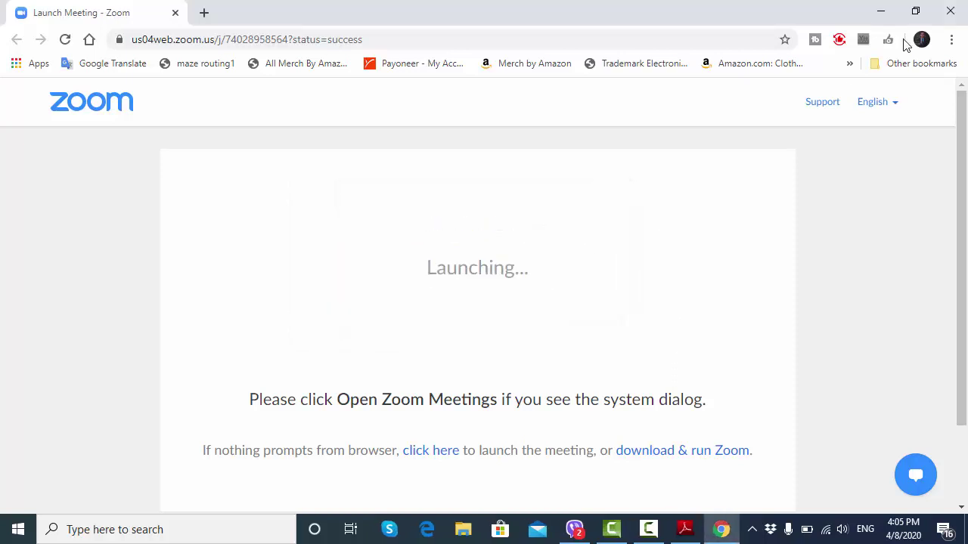
{"action": "left_click", "coordinate": [950, 10]}
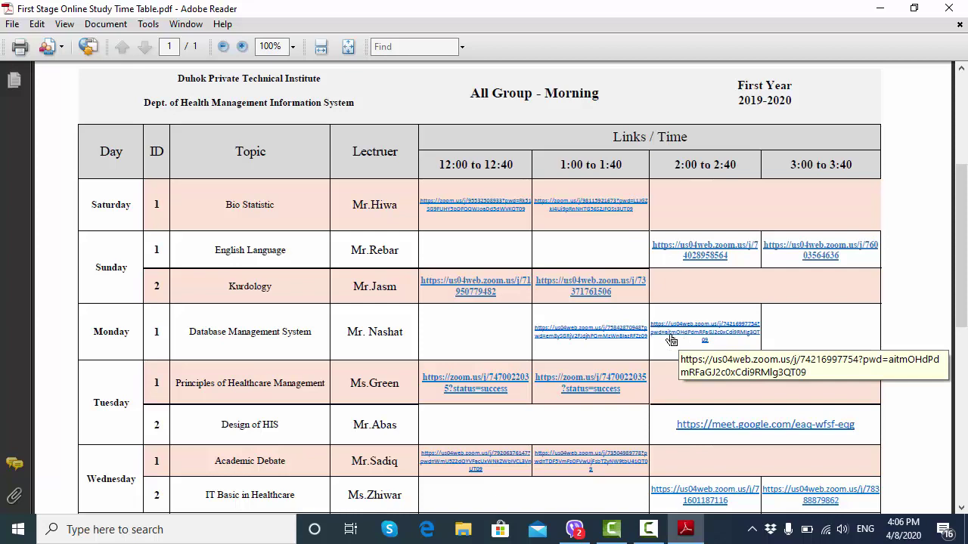
Open the Monday 1:00 Database Management System link, allow and remember the site, and launch it in Zoom Meetings
{"action": "left_click", "coordinate": [614, 339]}
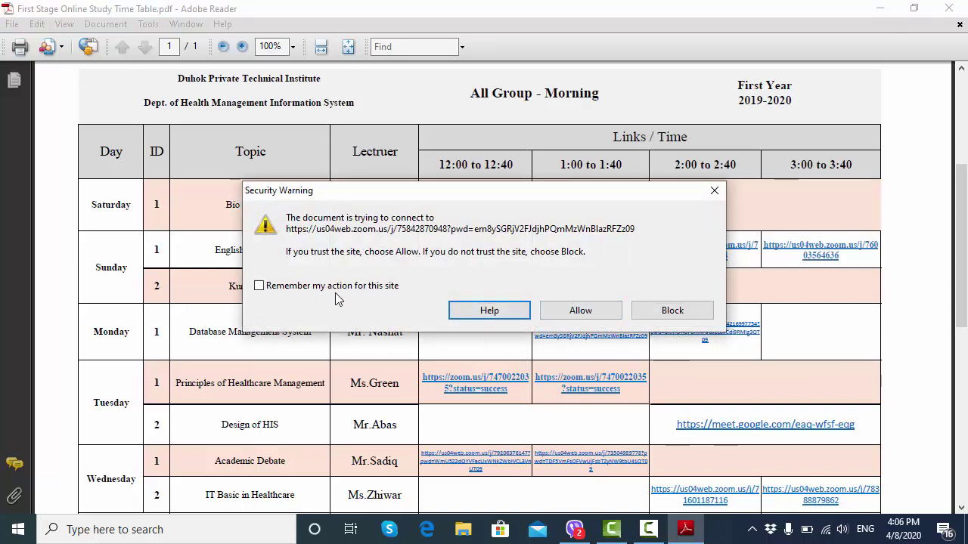
{"action": "left_click", "coordinate": [337, 293]}
{"action": "left_click", "coordinate": [580, 311]}
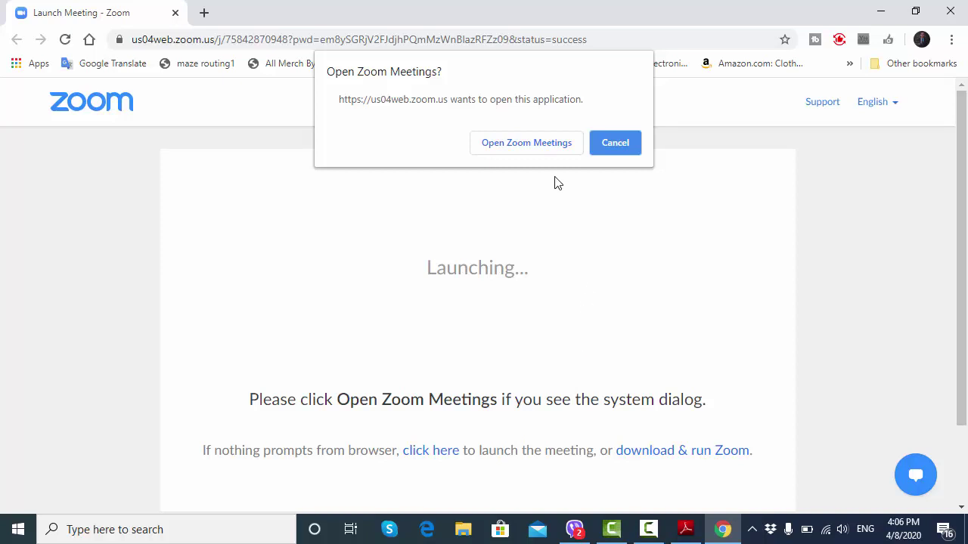
{"action": "left_click", "coordinate": [541, 146]}
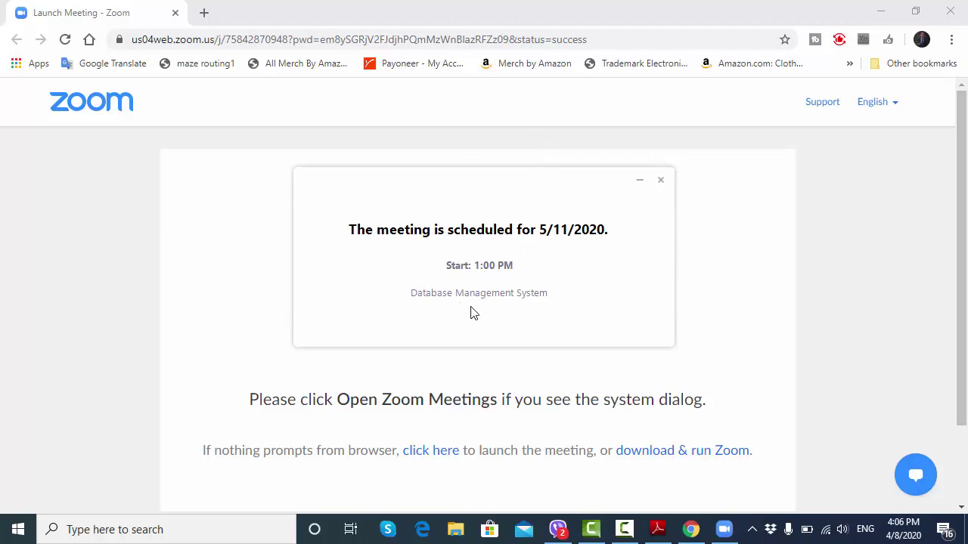
Leave the Database Management System Zoom meeting and close its browser window
{"action": "left_click", "coordinate": [661, 180]}
{"action": "left_click", "coordinate": [520, 310]}
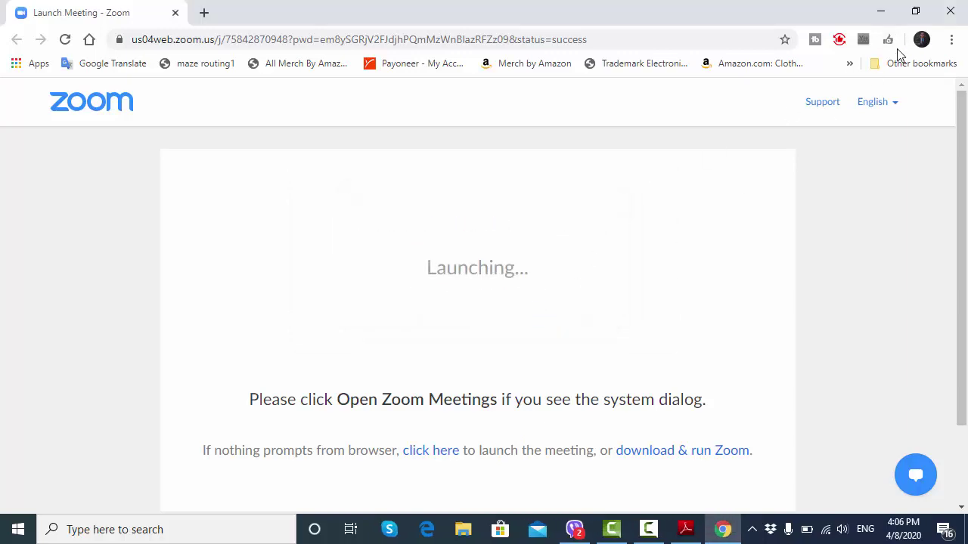
{"action": "left_click", "coordinate": [951, 11]}
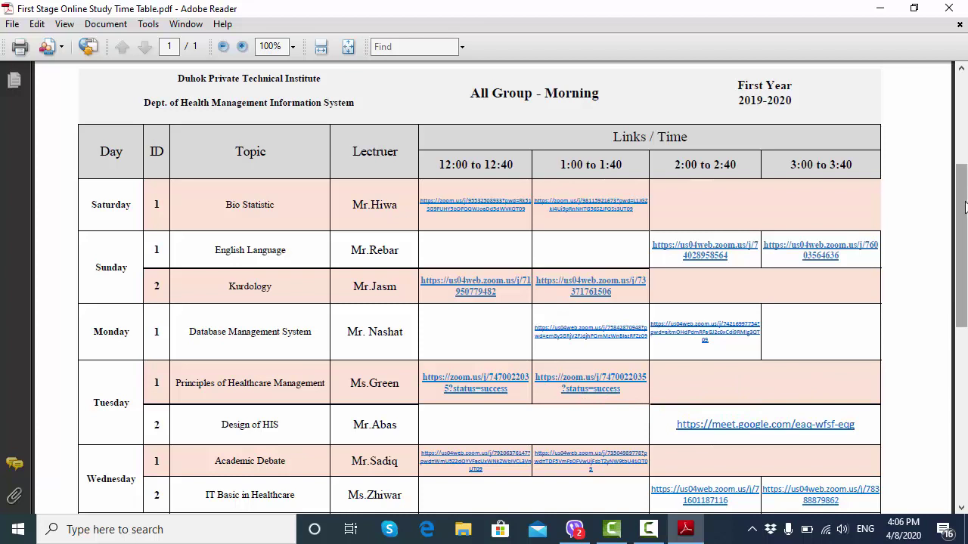
Open the Tuesday Design of HIS Google Meet link from the timetable, allowing the site and remembering the choice
{"action": "left_click_drag", "start_coordinate": [964, 220], "coordinate": [964, 280]}
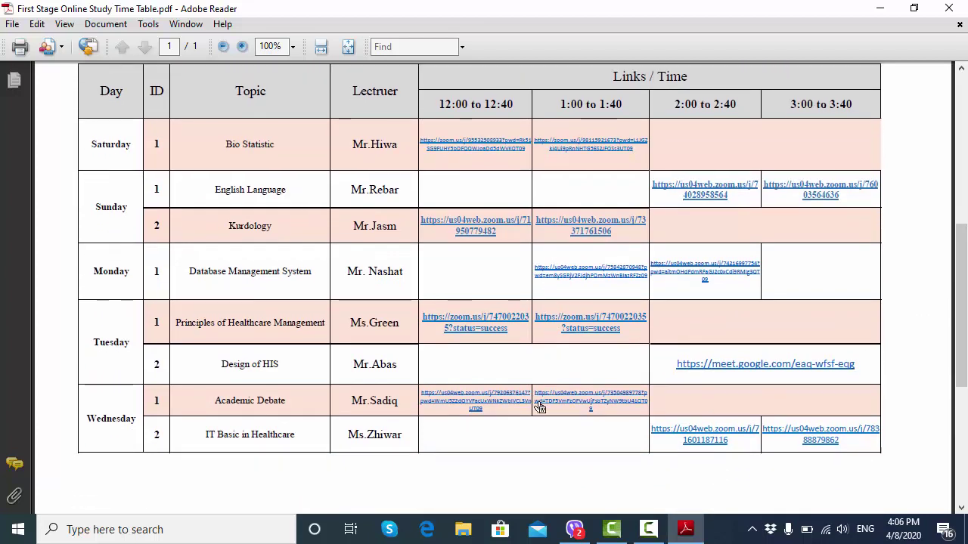
{"action": "left_click", "coordinate": [734, 369]}
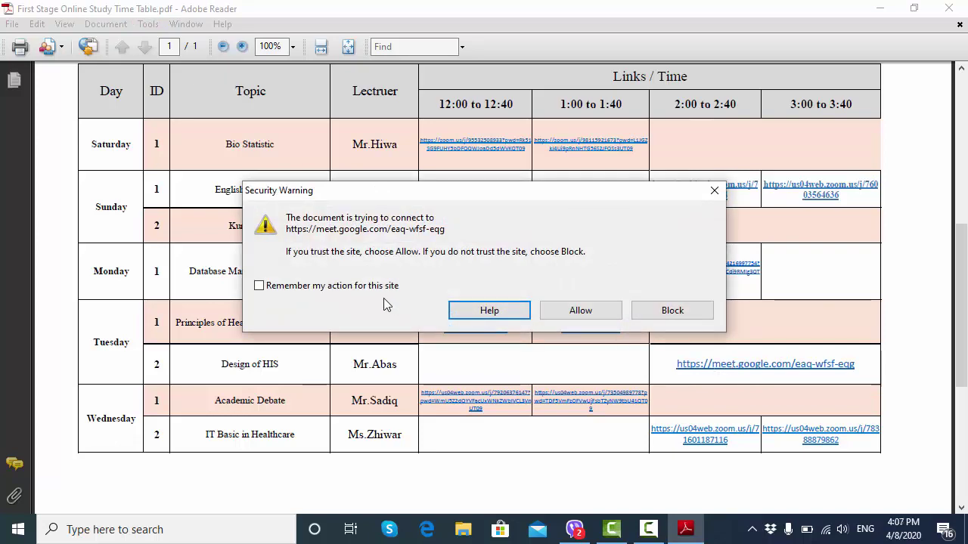
{"action": "left_click", "coordinate": [381, 288]}
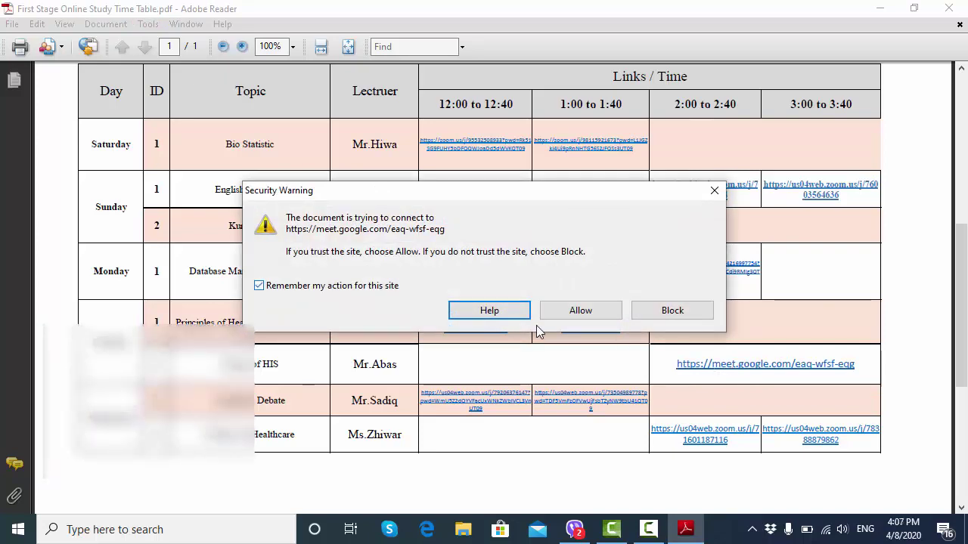
{"action": "left_click", "coordinate": [585, 313]}
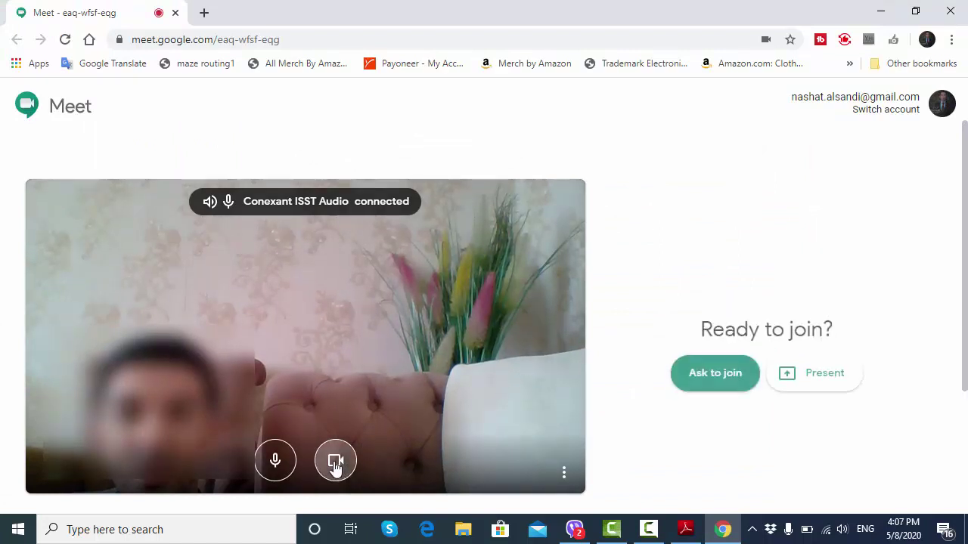
Turn off the camera and microphone in the Meet preview and ask to join the Design of HIS class
{"action": "left_click", "coordinate": [334, 463]}
{"action": "left_click", "coordinate": [276, 463]}
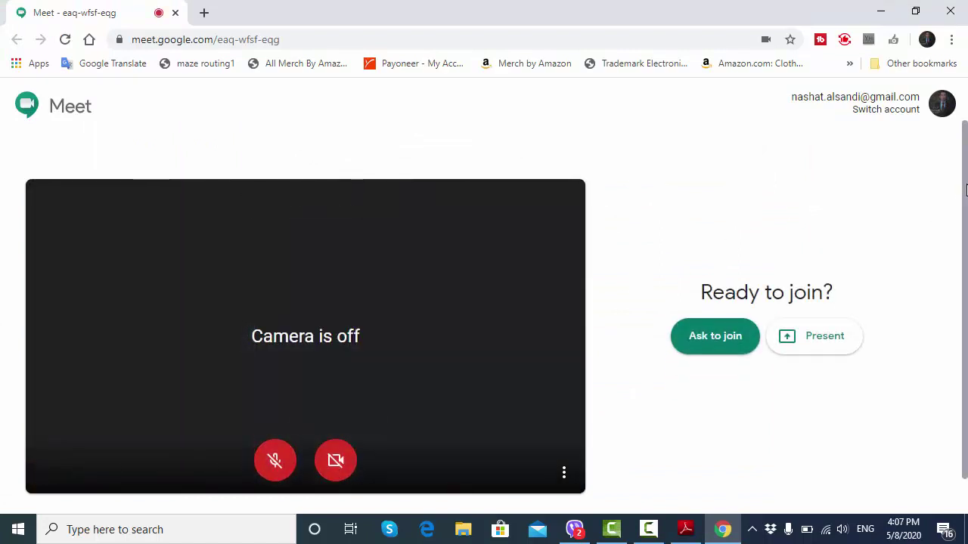
{"action": "scroll", "coordinate": [966, 203], "scroll_direction": "down", "scroll_amount": 1}
{"action": "scroll", "coordinate": [965, 203], "scroll_direction": "down", "scroll_amount": 1}
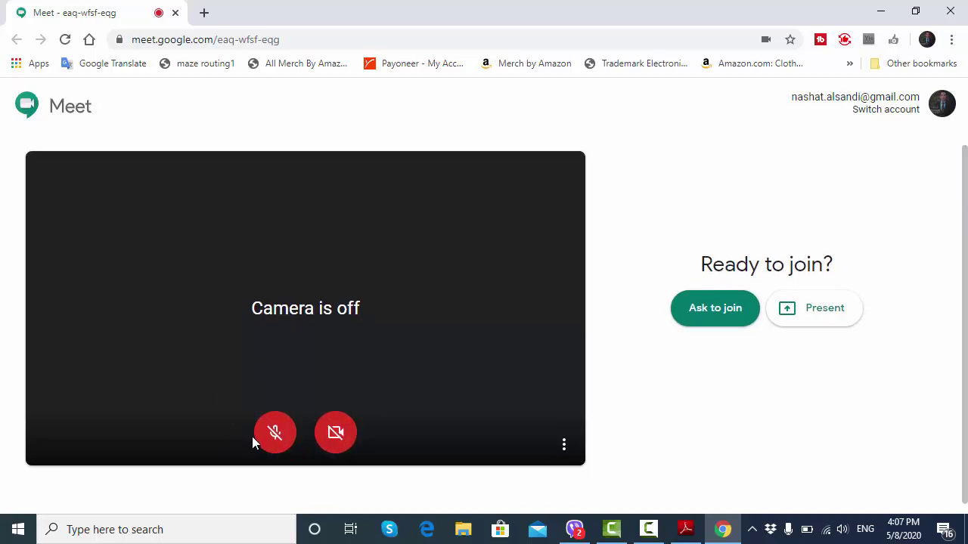
{"action": "left_click", "coordinate": [708, 316]}
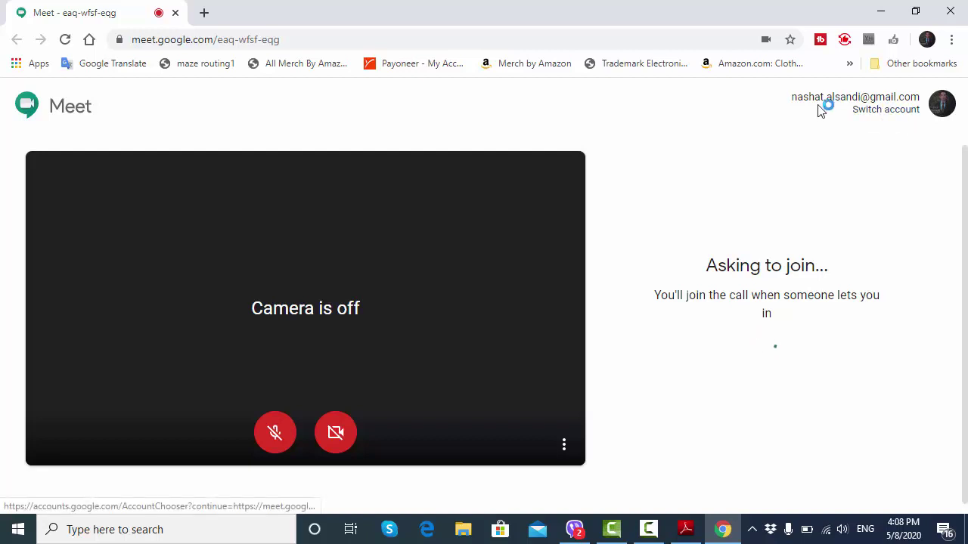
Open google.com in a new tab and examine the signed-in Google account and the other account options
{"action": "left_click", "coordinate": [205, 13]}
{"action": "type", "text": "go"}
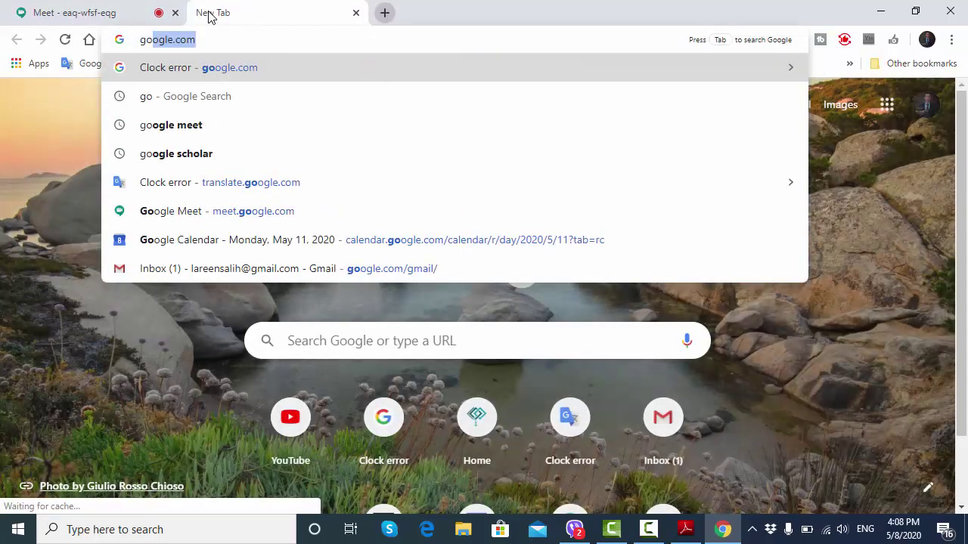
{"action": "key", "text": "Return"}
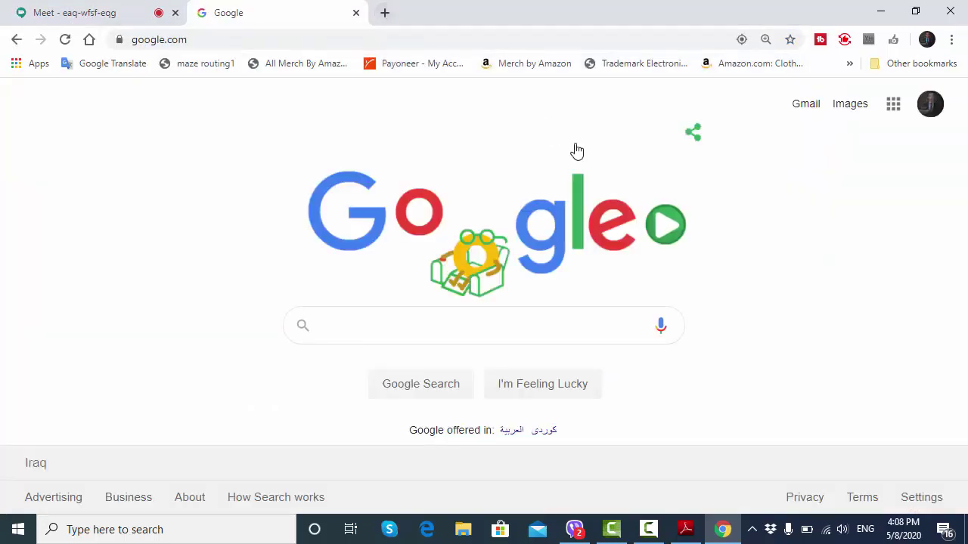
{"action": "left_click", "coordinate": [930, 109]}
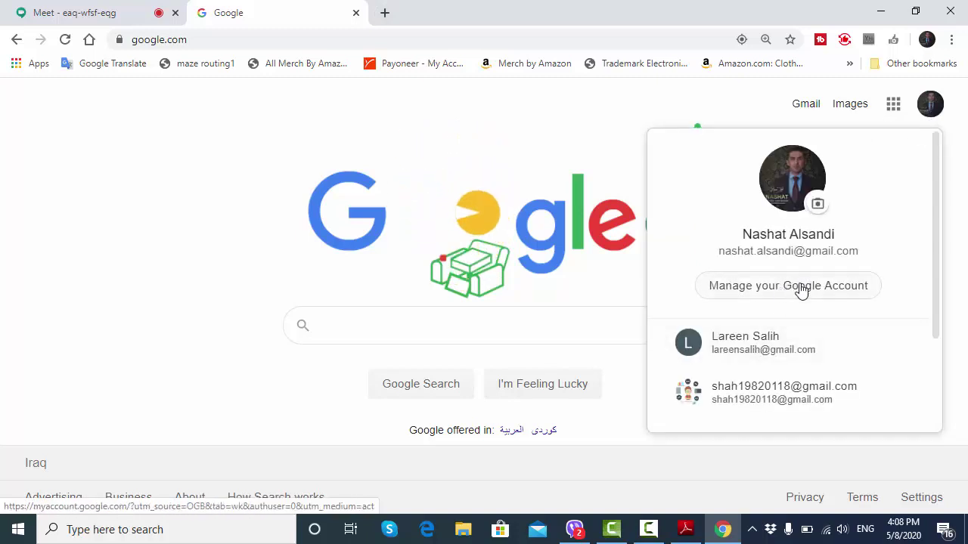
{"action": "scroll", "coordinate": [936, 355], "scroll_direction": "down", "scroll_amount": 2}
{"action": "scroll", "coordinate": [940, 422], "scroll_direction": "down", "scroll_amount": 1}
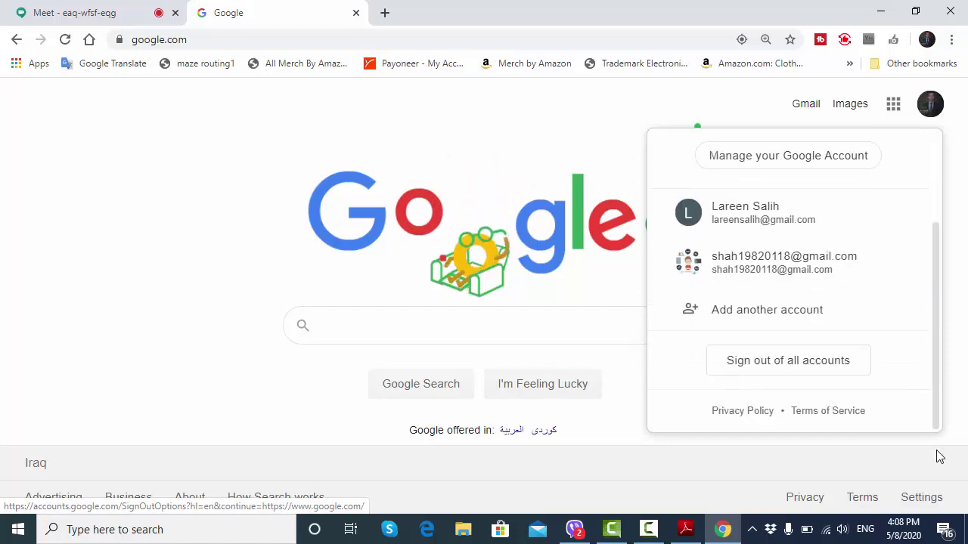
{"action": "scroll", "coordinate": [793, 367], "scroll_direction": "up", "scroll_amount": 3}
Close the Google tab and the Meet page, and return to the PDF timetable
{"action": "left_click", "coordinate": [600, 282]}
{"action": "left_click", "coordinate": [600, 282]}
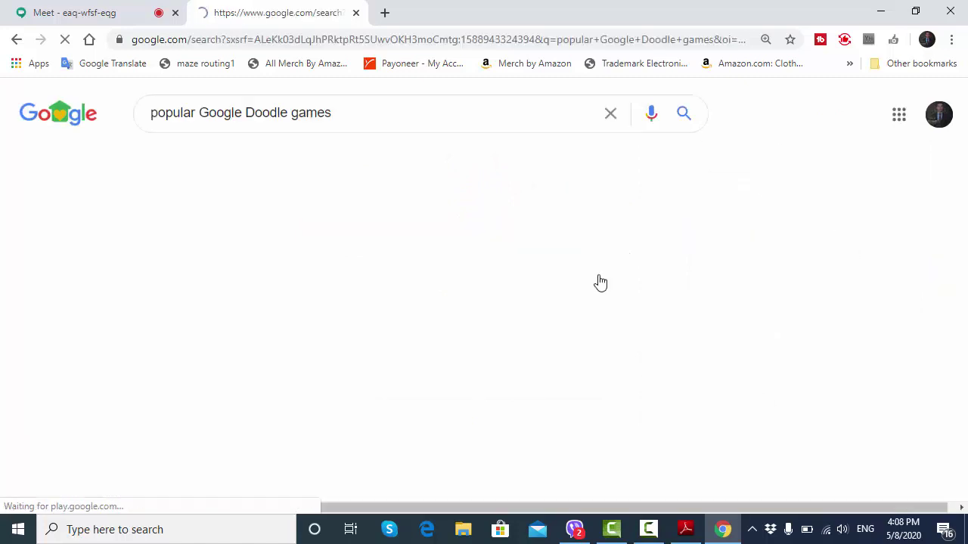
{"action": "left_click", "coordinate": [356, 12]}
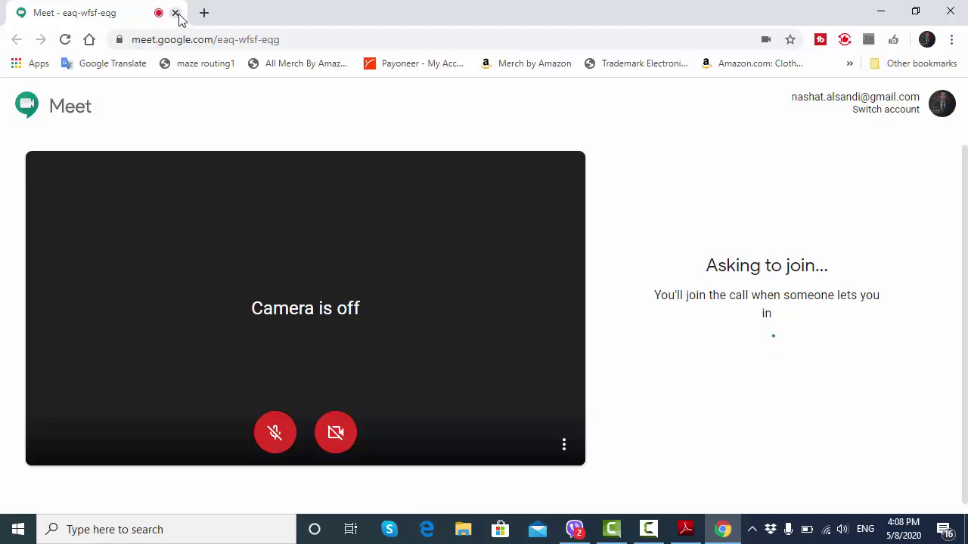
{"action": "key", "text": "alt+Tab"}
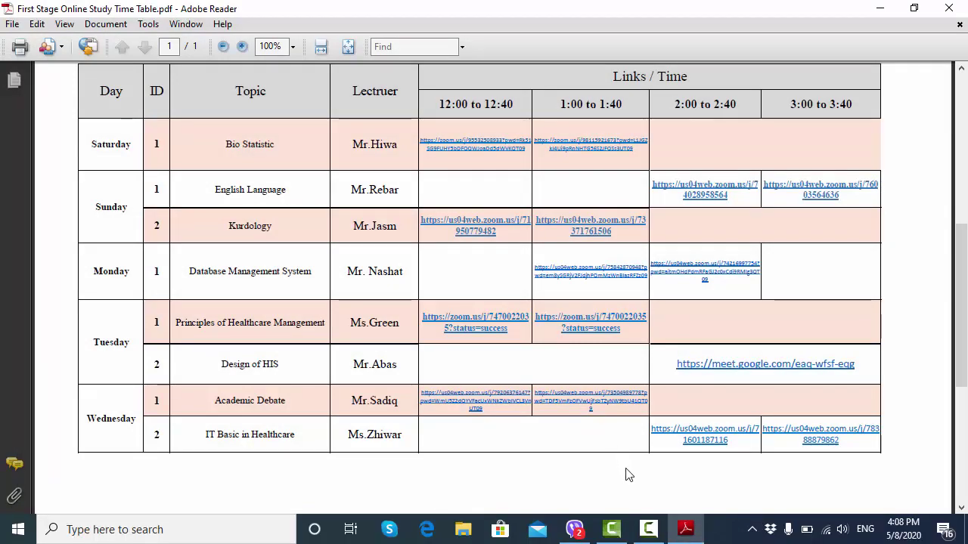
Reopen the Design of HIS Meet link and ask to join with the camera and microphone turned off
{"action": "scroll", "coordinate": [955, 408], "scroll_direction": "down", "scroll_amount": 1}
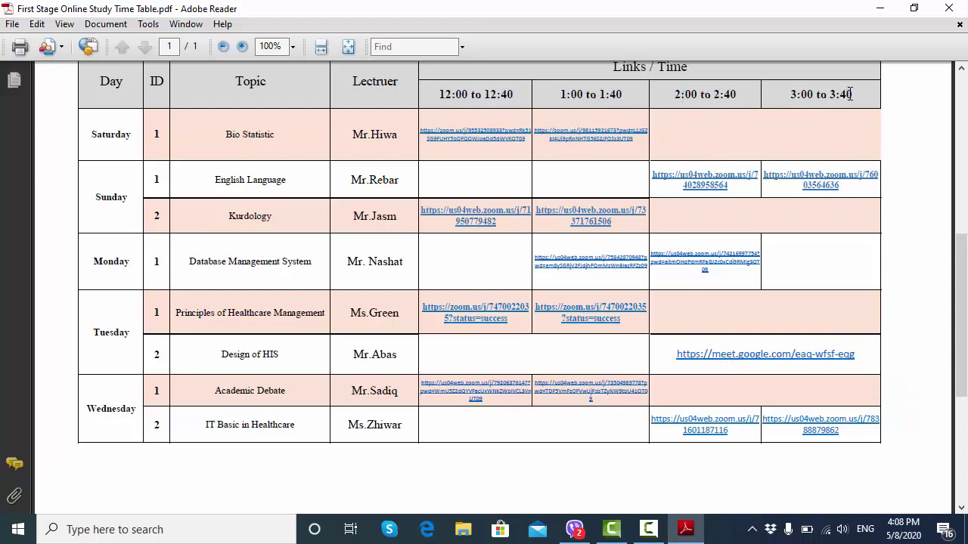
{"action": "left_click", "coordinate": [686, 364]}
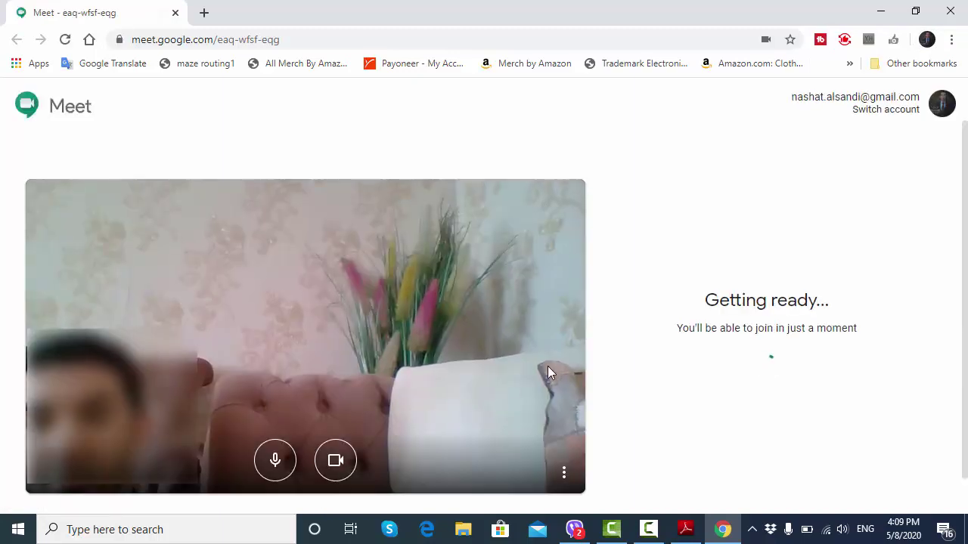
{"action": "left_click", "coordinate": [336, 461]}
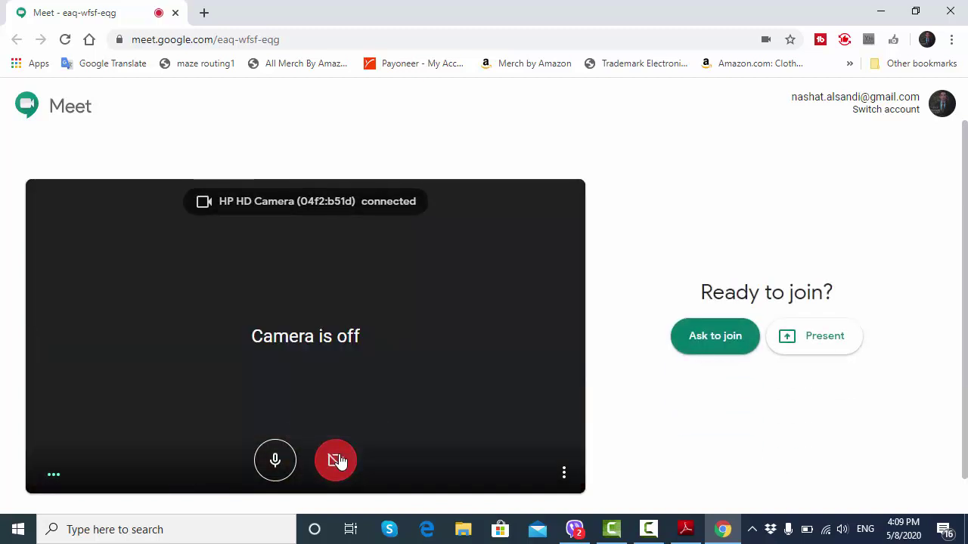
{"action": "left_click", "coordinate": [286, 465]}
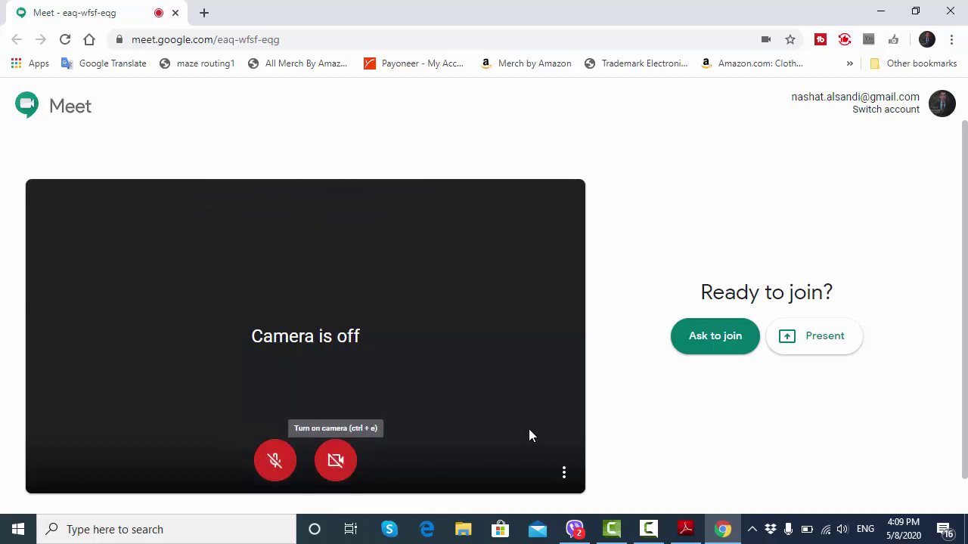
{"action": "left_click", "coordinate": [722, 340]}
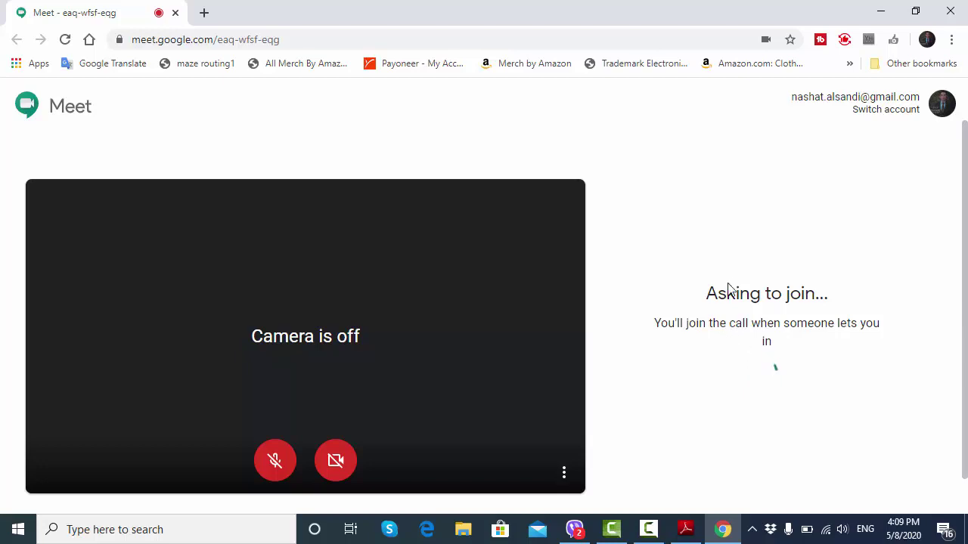
Close the Meet window and launch the Wednesday 2:00 IT Basic in Healthcare class from the timetable in Zoom Meetings
{"action": "left_click", "coordinate": [950, 15]}
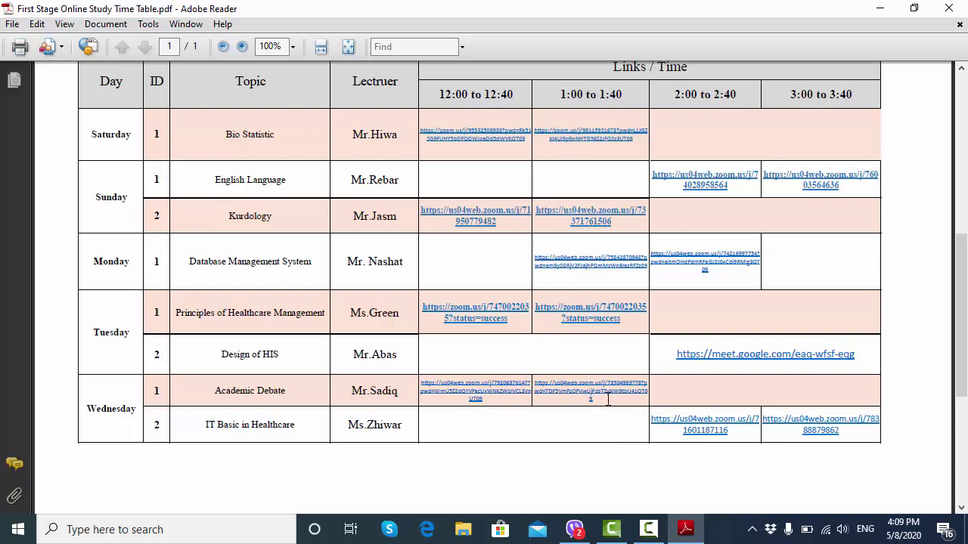
{"action": "left_click", "coordinate": [709, 427]}
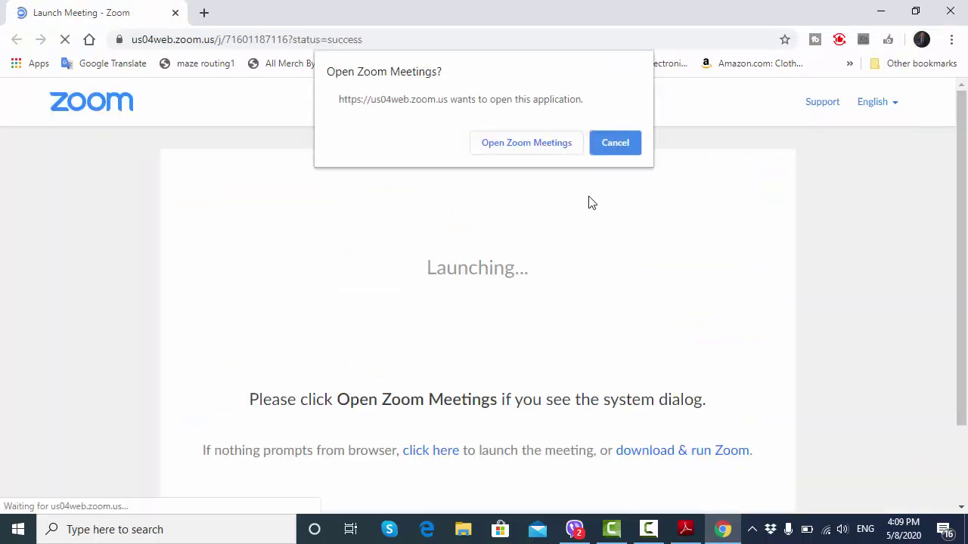
{"action": "left_click", "coordinate": [549, 151]}
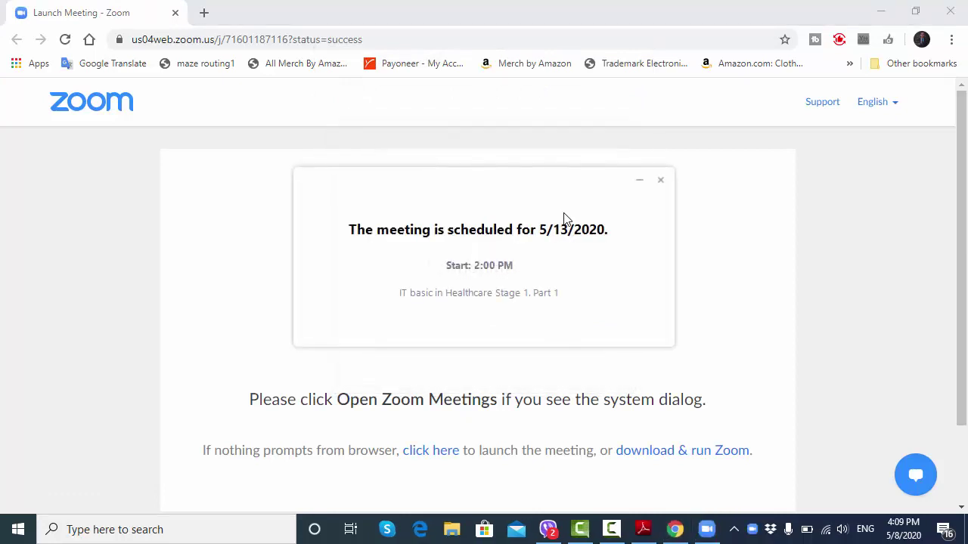
Leave the IT Basic in Healthcare meeting and close its browser page and the First Stage timetable
{"action": "left_click", "coordinate": [660, 182]}
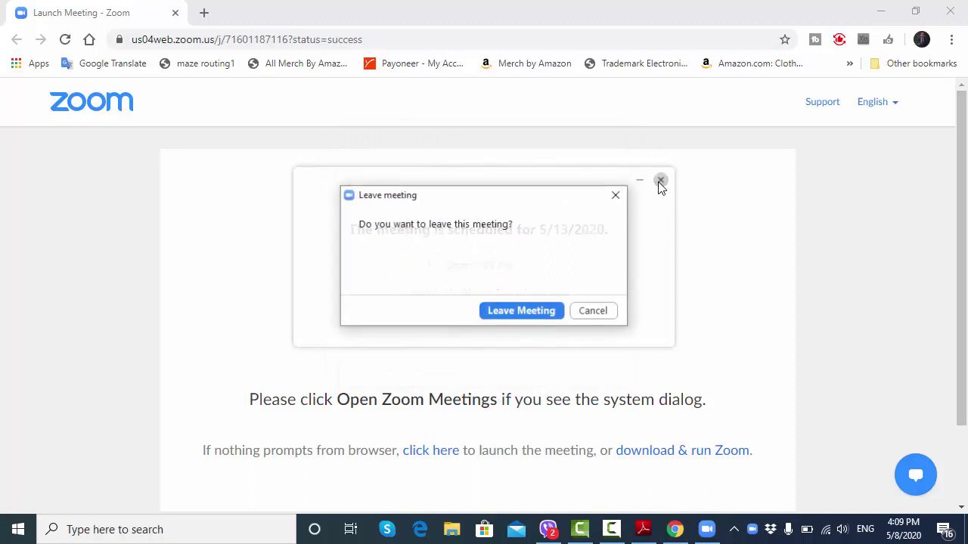
{"action": "left_click", "coordinate": [538, 313]}
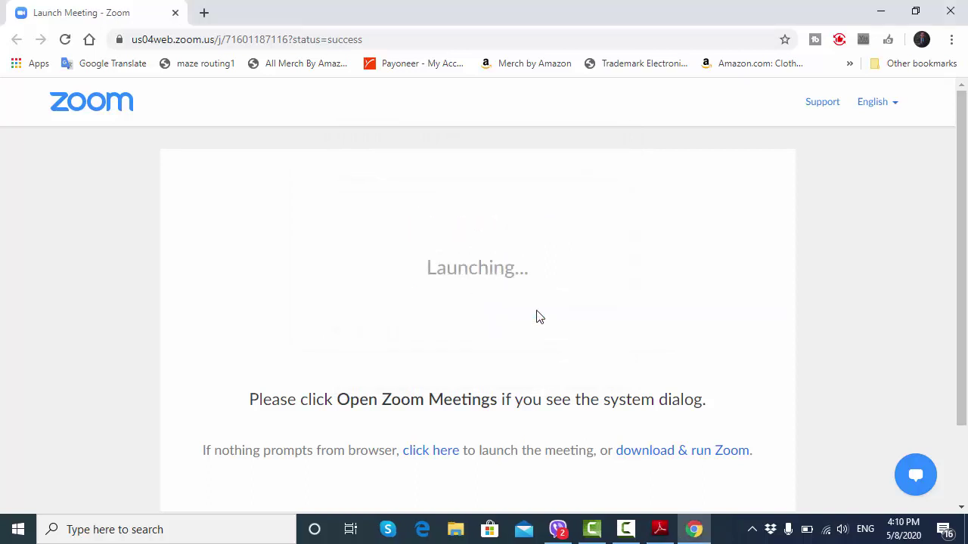
{"action": "left_click", "coordinate": [950, 15]}
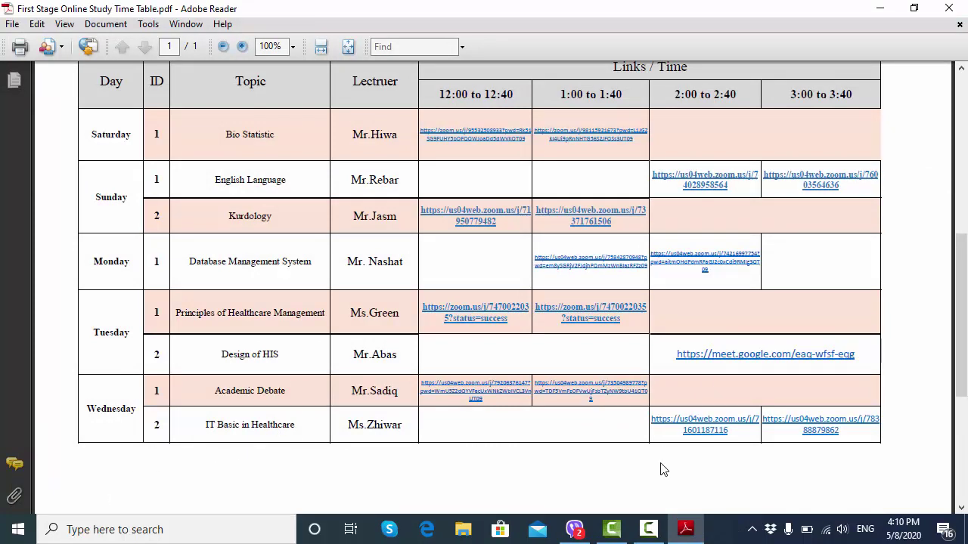
{"action": "left_click", "coordinate": [951, 12]}
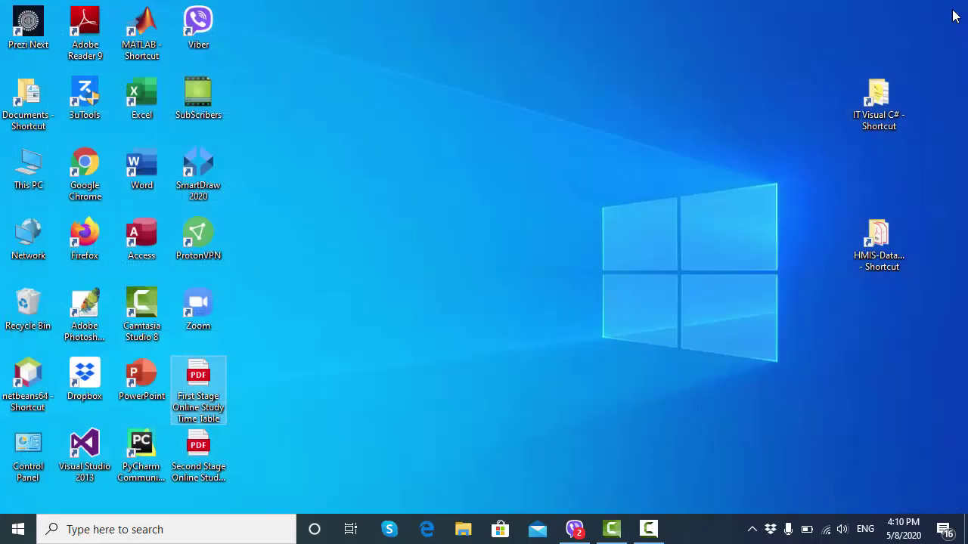
Open the Second Stage Online Study Time Table PDF from the desktop and enlarge it to 100%
{"action": "double_click", "coordinate": [205, 453]}
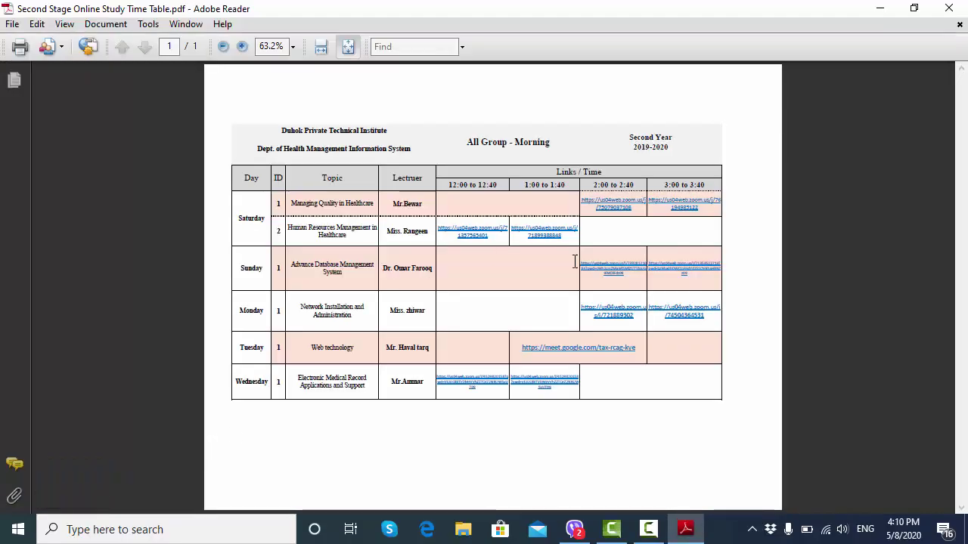
{"action": "left_click", "coordinate": [242, 47]}
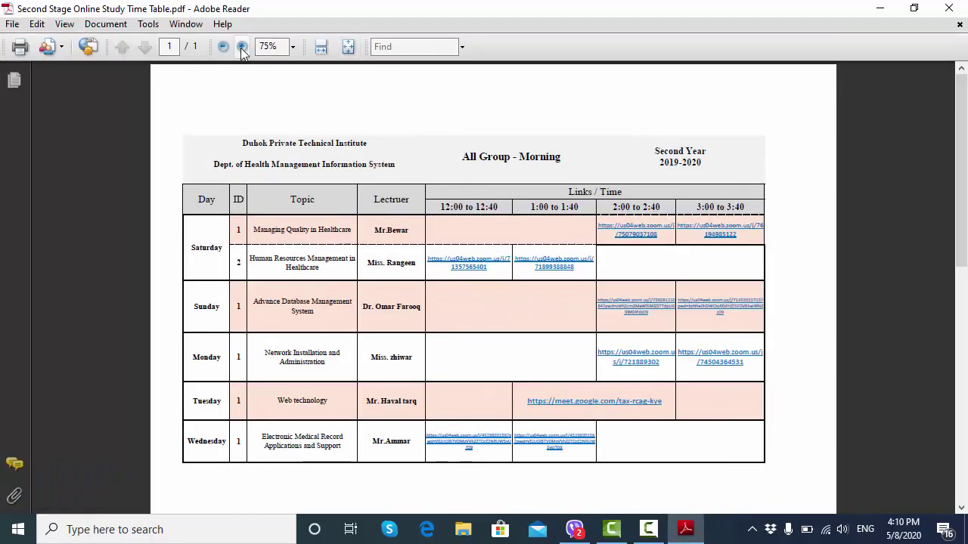
{"action": "left_click", "coordinate": [242, 47]}
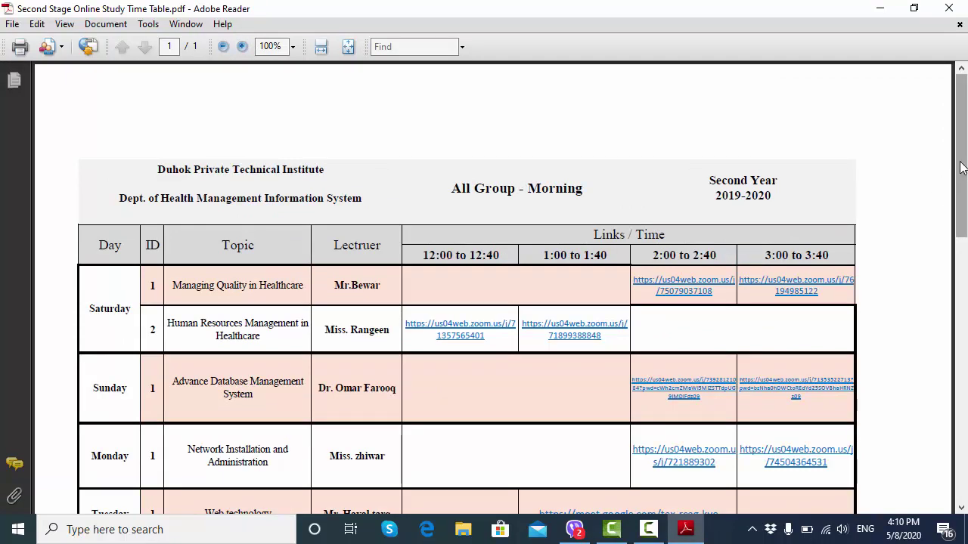
{"action": "left_click_drag", "start_coordinate": [962, 168], "coordinate": [966, 247]}
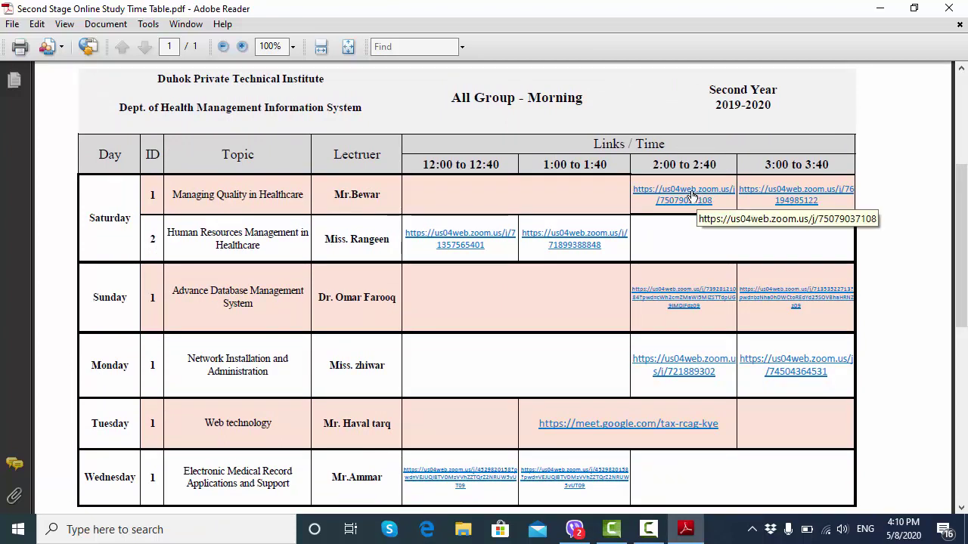
Launch the Saturday 2:00 Managing Quality in Healthcare class in Zoom Meetings, and leave it to return to the timetable
{"action": "left_click", "coordinate": [691, 195]}
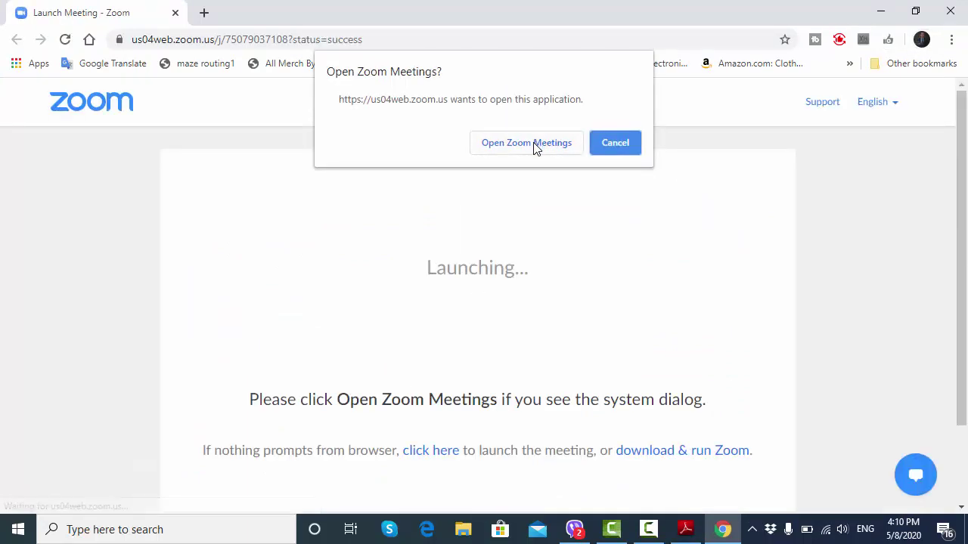
{"action": "left_click", "coordinate": [527, 143]}
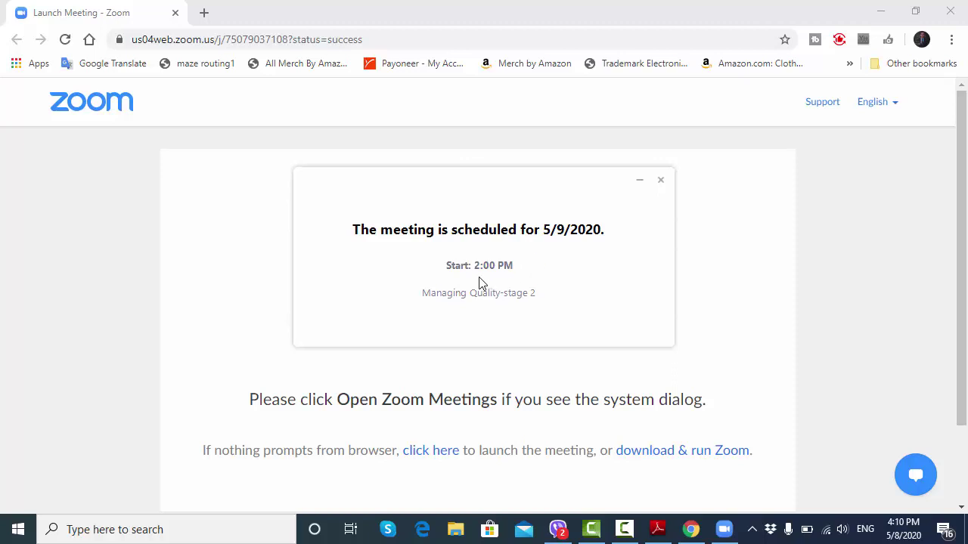
{"action": "left_click", "coordinate": [661, 181]}
{"action": "left_click", "coordinate": [561, 309]}
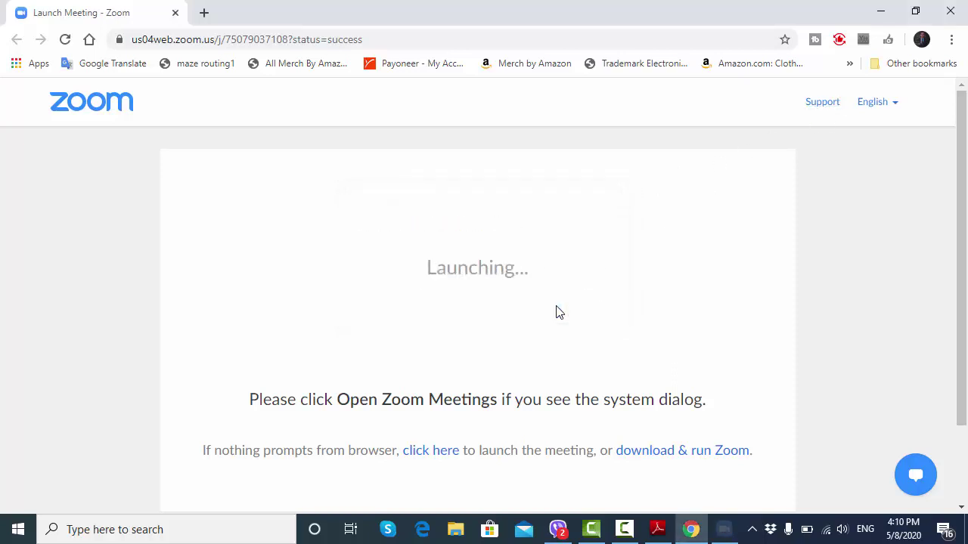
{"action": "left_click", "coordinate": [950, 11]}
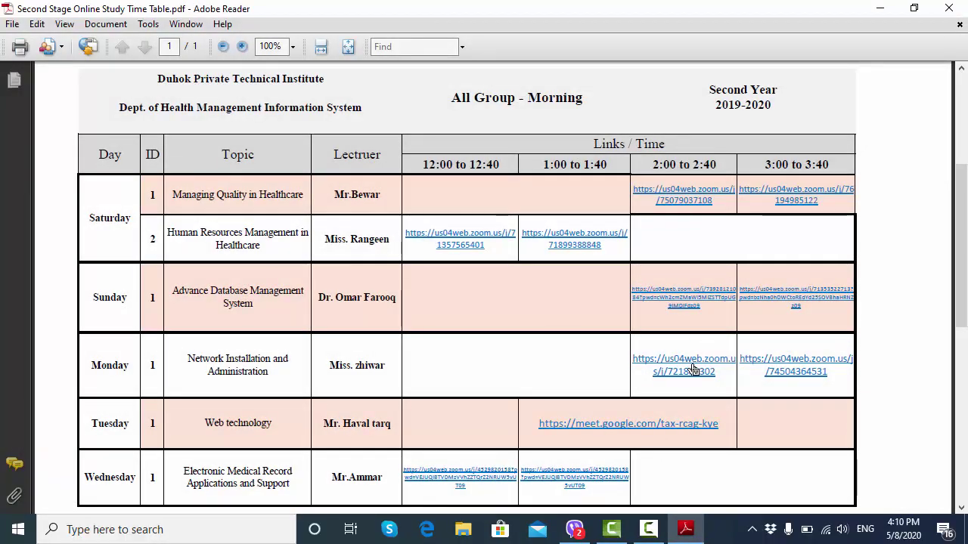
Launch the Sunday 2:00 Advance Database Management System class in Zoom Meetings, and leave it to return to the timetable
{"action": "left_click", "coordinate": [688, 308]}
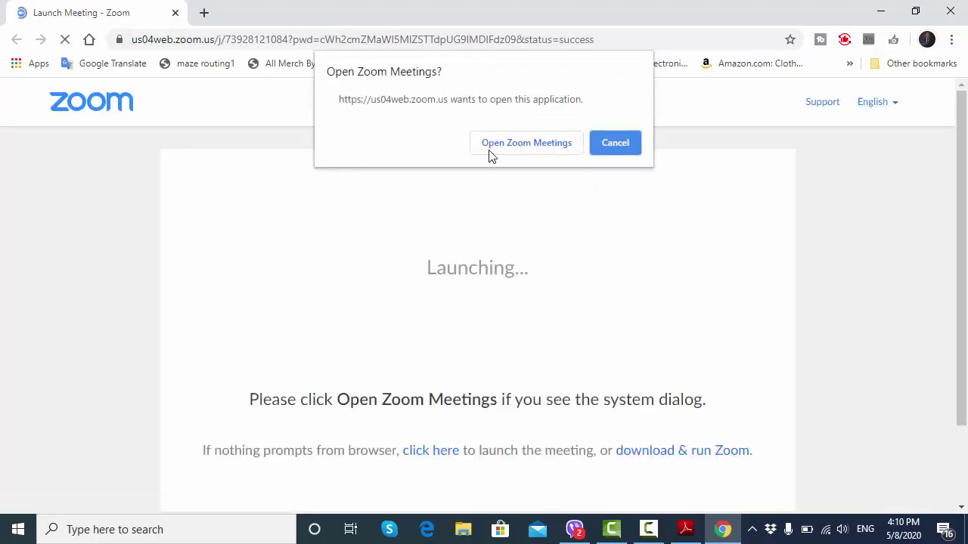
{"action": "left_click", "coordinate": [489, 149]}
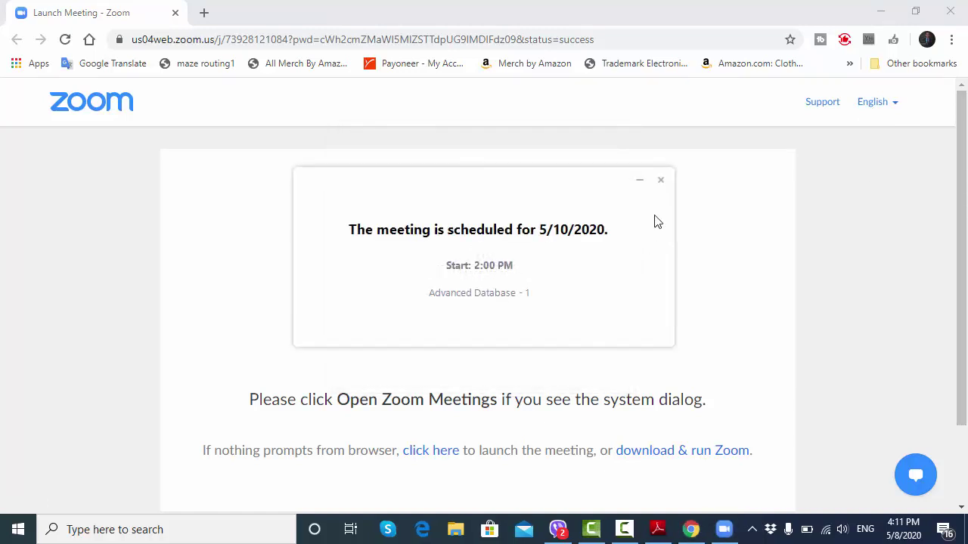
{"action": "left_click", "coordinate": [661, 180]}
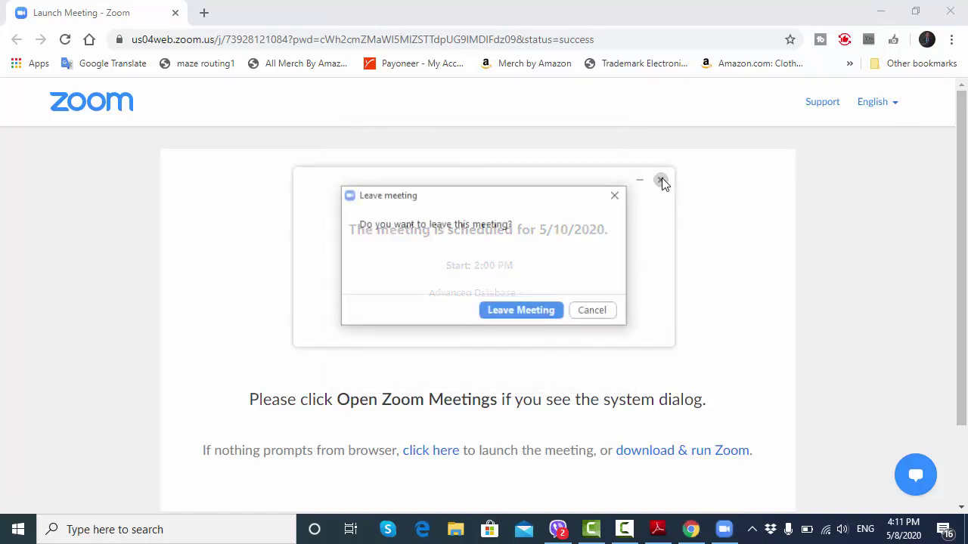
{"action": "left_click", "coordinate": [521, 311]}
{"action": "left_click", "coordinate": [950, 12]}
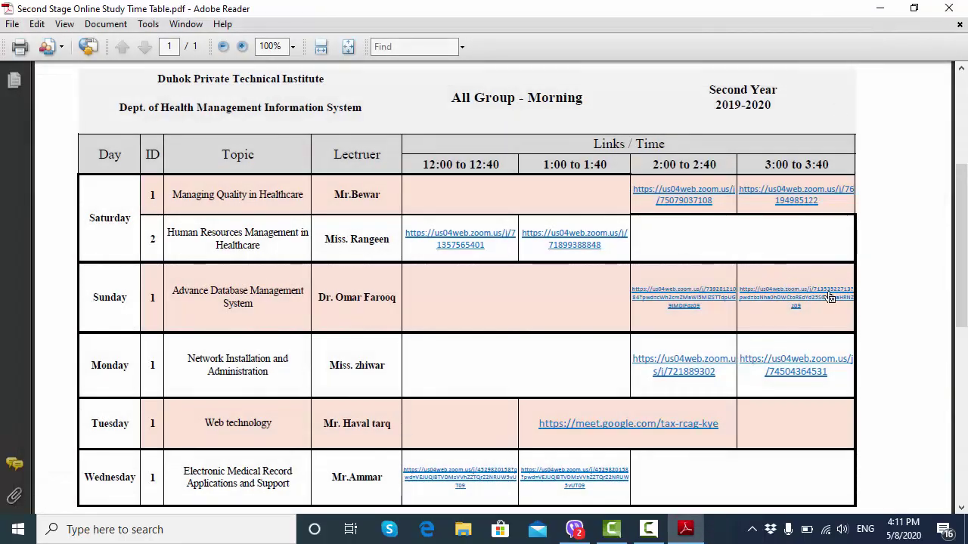
Ask to join the Tuesday Web technology Meet class with camera and microphone off, and close the Meet window
{"action": "left_click_drag", "start_coordinate": [963, 247], "coordinate": [963, 256]}
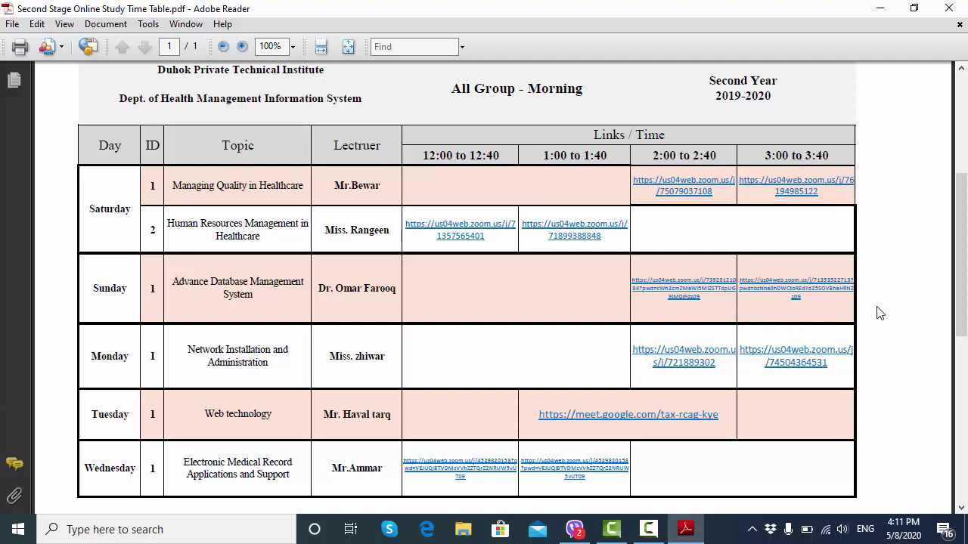
{"action": "left_click", "coordinate": [589, 422]}
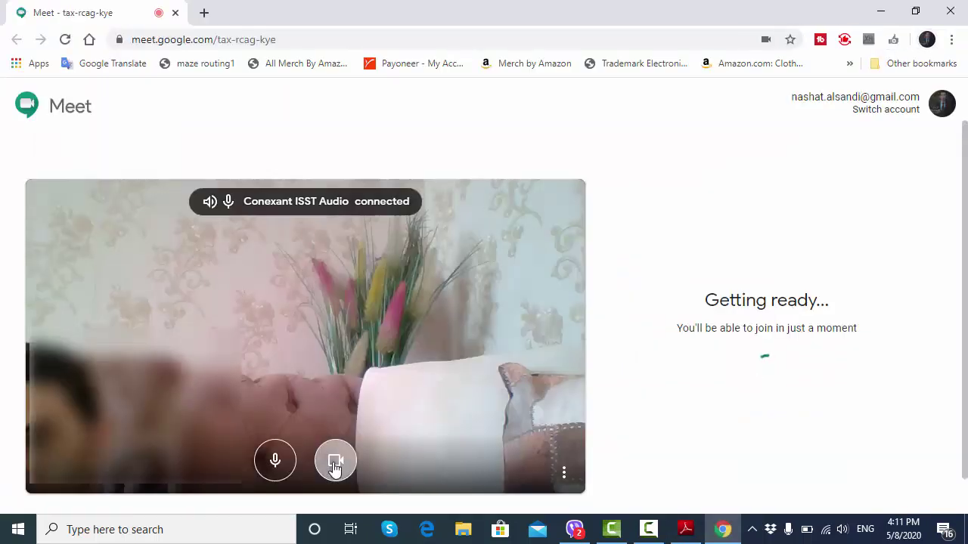
{"action": "left_click", "coordinate": [335, 464]}
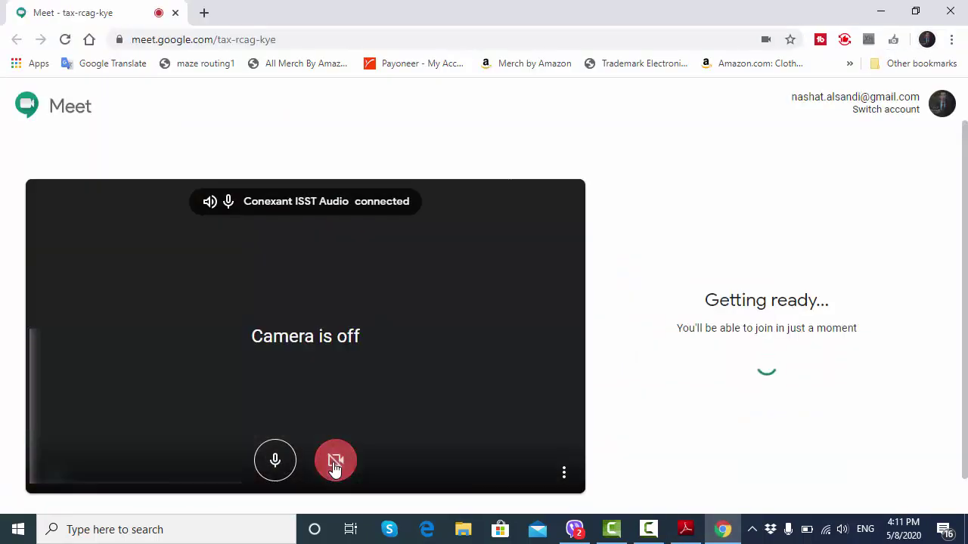
{"action": "left_click", "coordinate": [278, 463]}
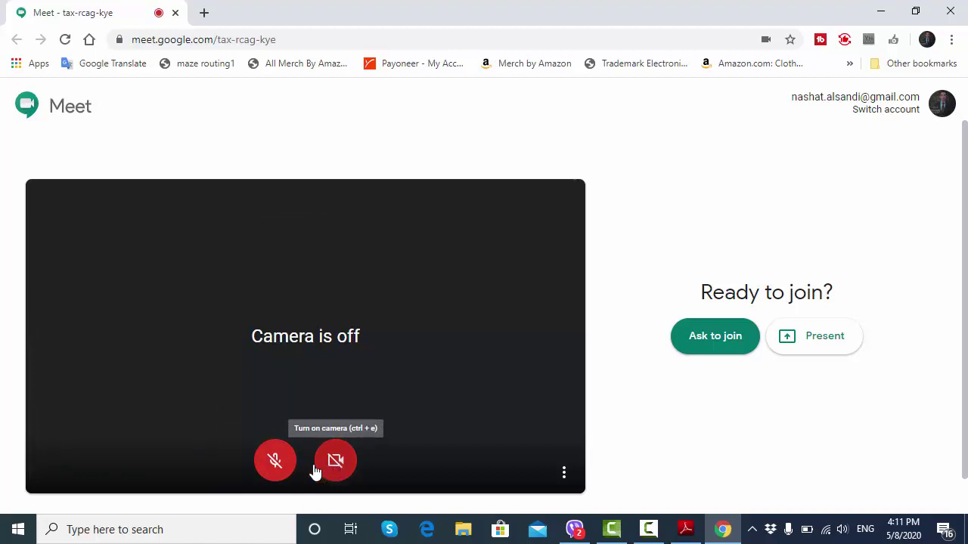
{"action": "left_click", "coordinate": [699, 343]}
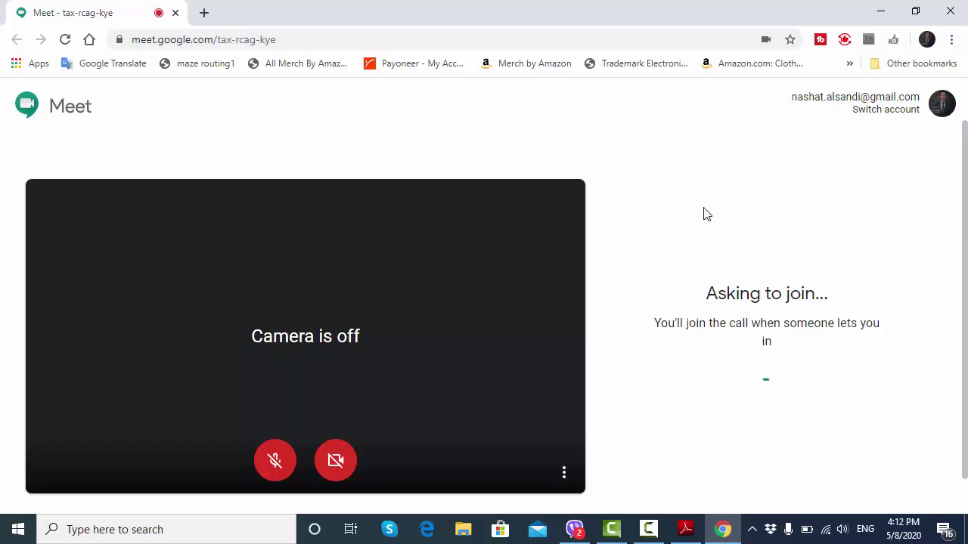
{"action": "left_click", "coordinate": [951, 14]}
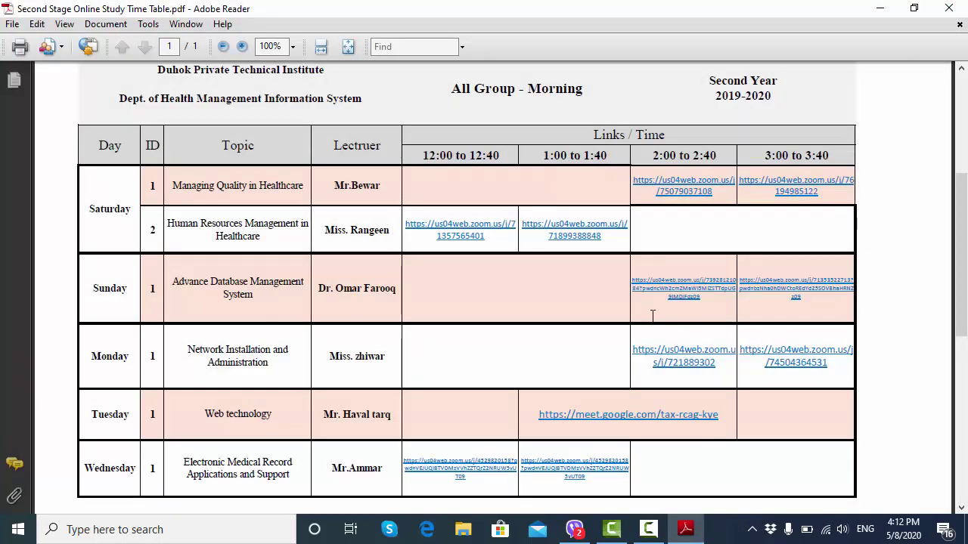
Minimize the timetable and open the Zoom desktop application's sign-in form
{"action": "left_click", "coordinate": [686, 530]}
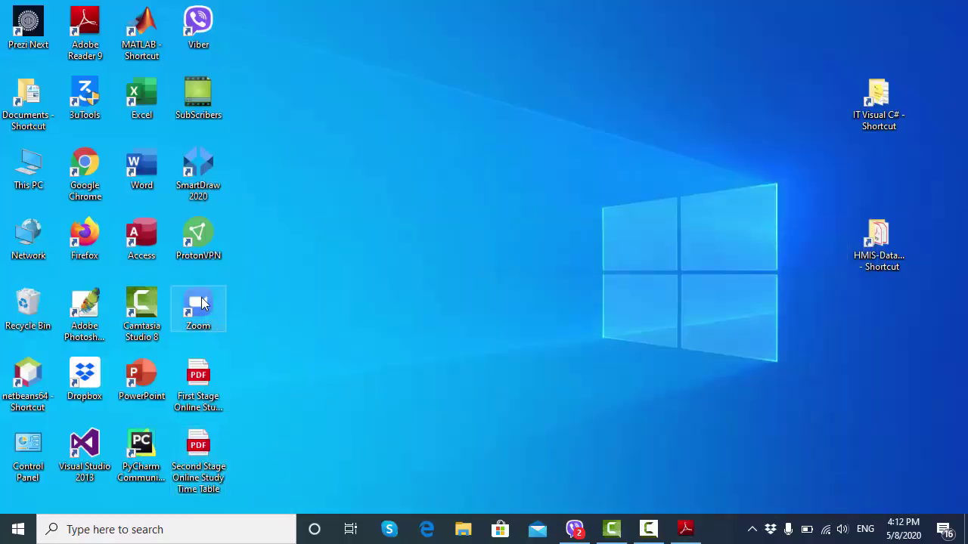
{"action": "left_click", "coordinate": [202, 303]}
{"action": "double_click", "coordinate": [202, 302]}
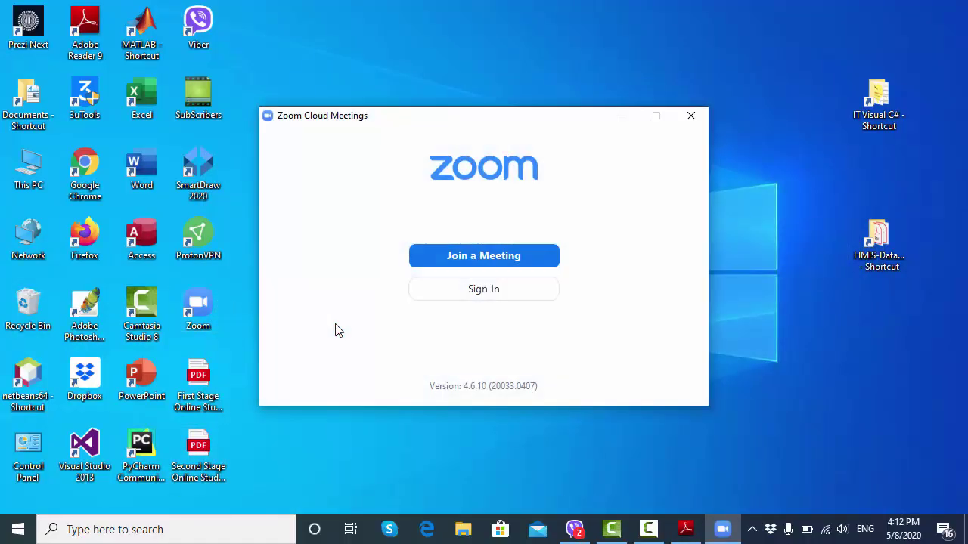
{"action": "left_click", "coordinate": [466, 295]}
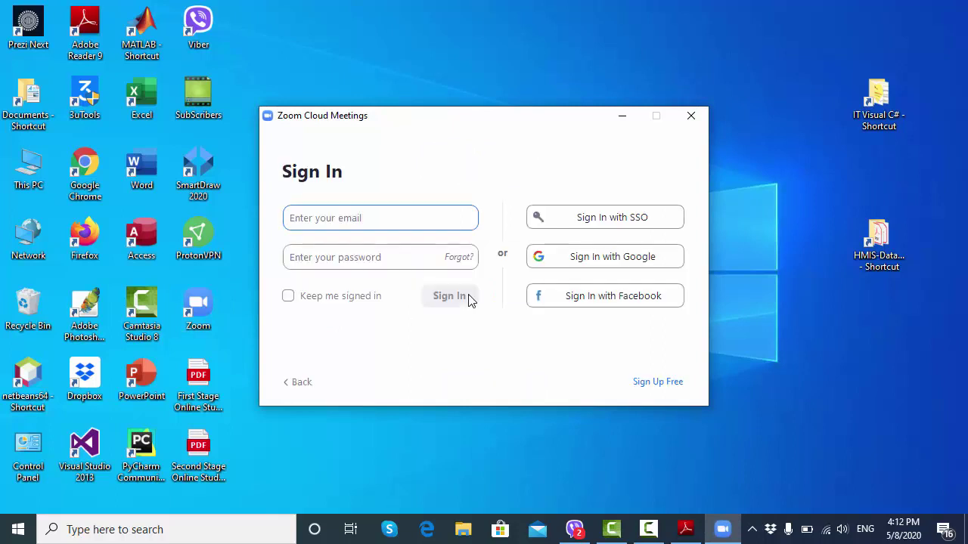
Sign in to Zoom through Google with the first listed account and allow the browser to open Zoom Meetings
{"action": "left_click", "coordinate": [562, 260]}
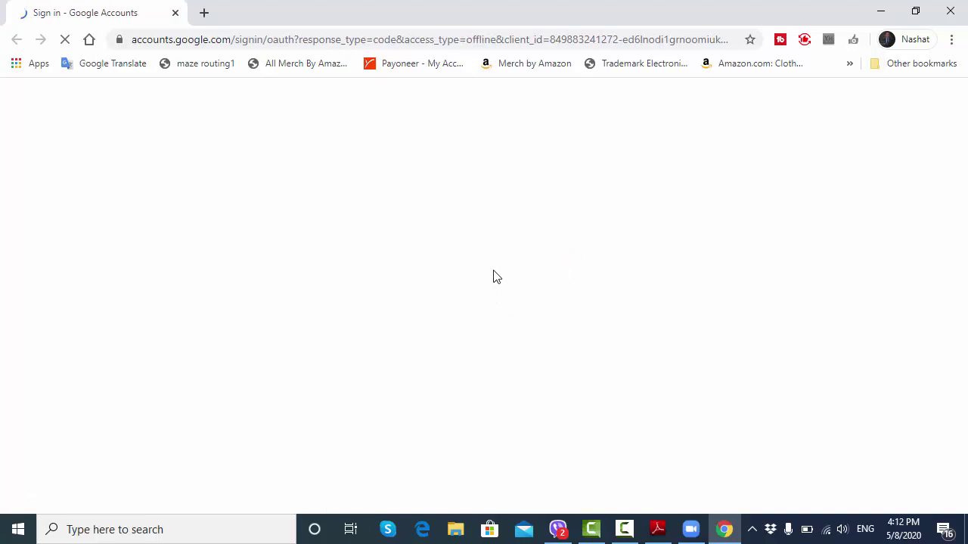
{"action": "left_click", "coordinate": [447, 296]}
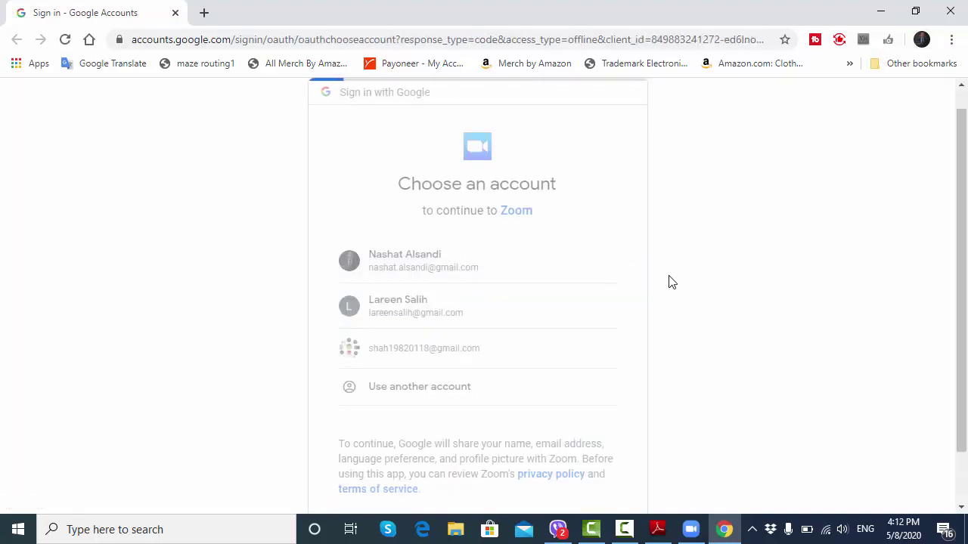
{"action": "left_click", "coordinate": [722, 530]}
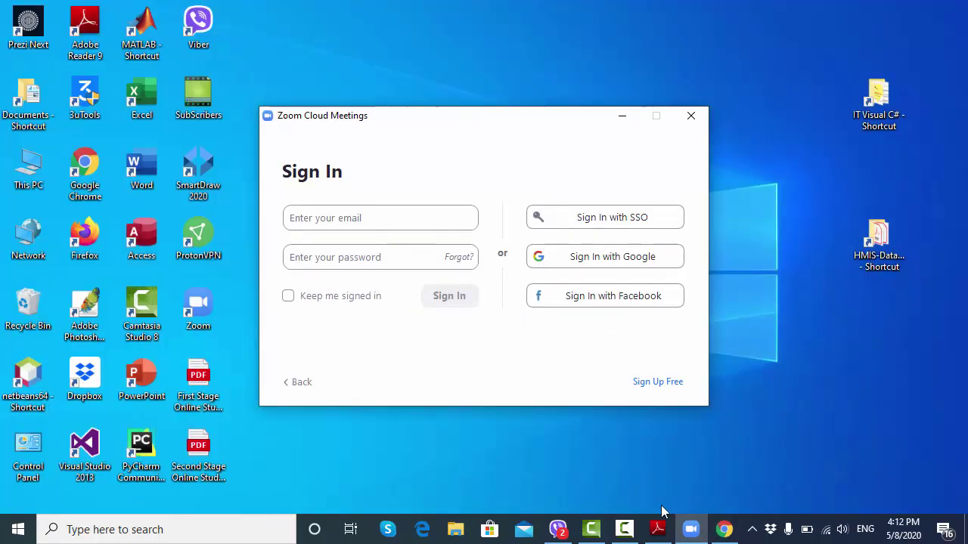
{"action": "left_click", "coordinate": [723, 529]}
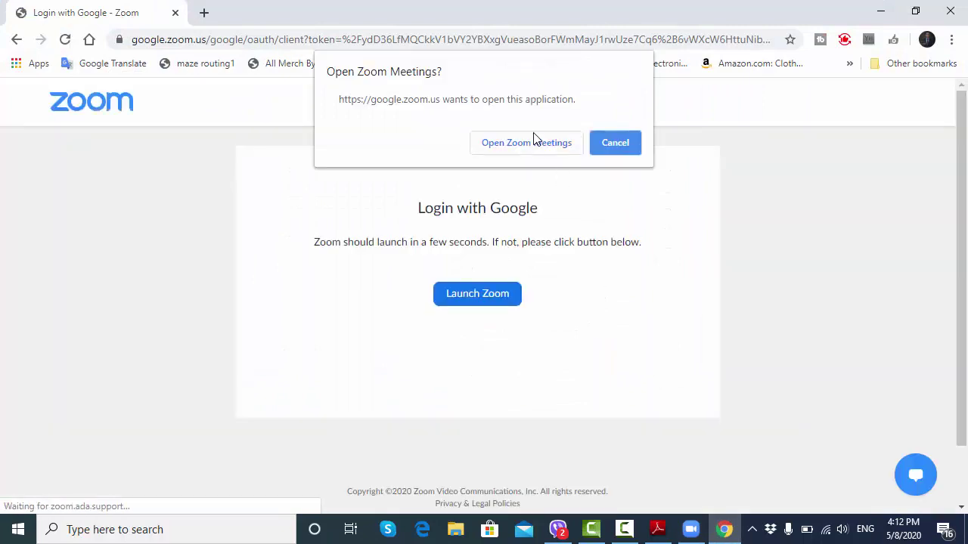
{"action": "left_click", "coordinate": [533, 141]}
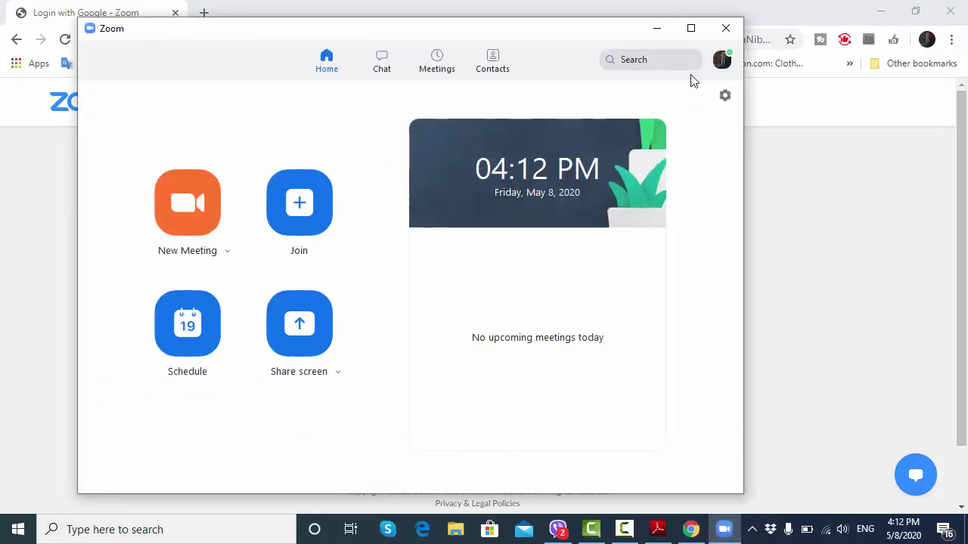
Close the Zoom window, minimize the browser and reopen Zoom from the desktop
{"action": "left_click", "coordinate": [723, 30]}
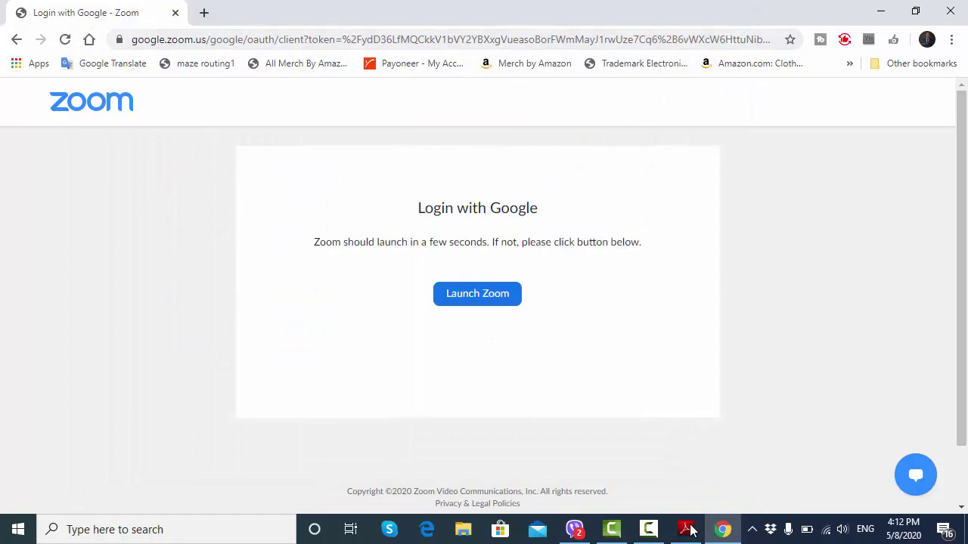
{"action": "left_click", "coordinate": [722, 529]}
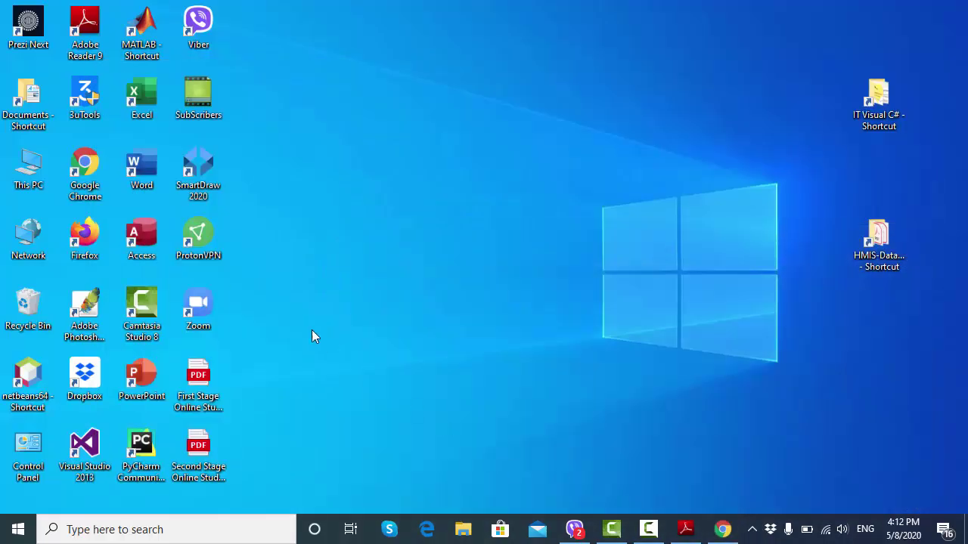
{"action": "double_click", "coordinate": [202, 313]}
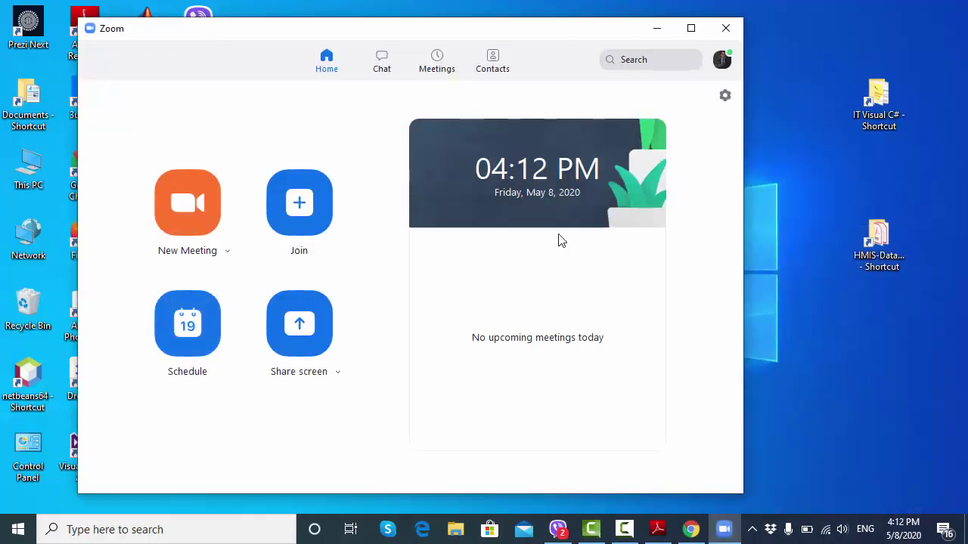
{"action": "left_click", "coordinate": [724, 67]}
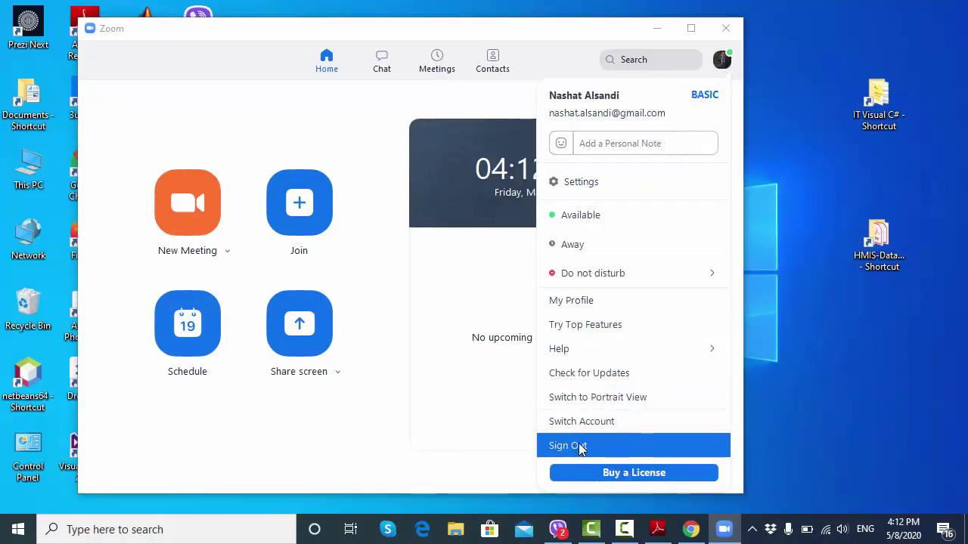
{"action": "mouse_move", "coordinate": [642, 273]}
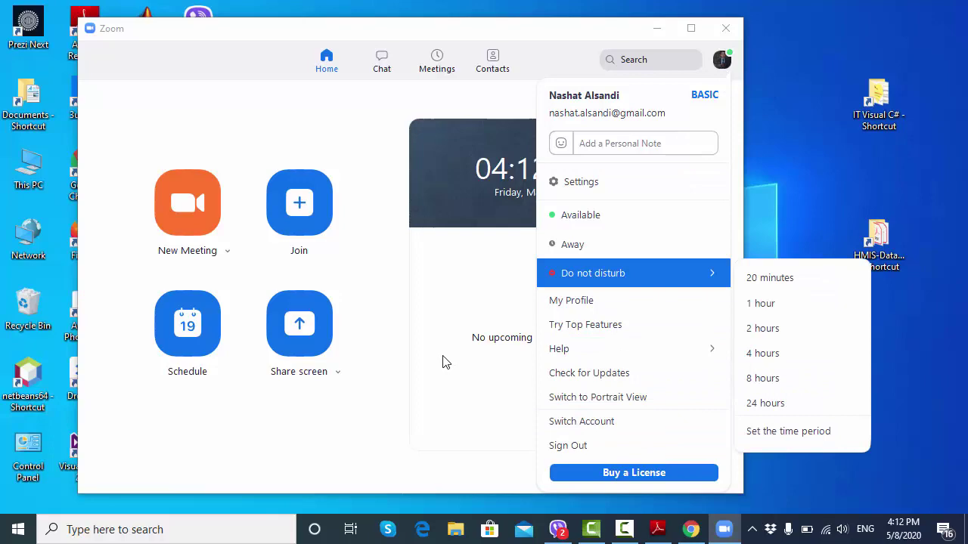
{"action": "left_click", "coordinate": [406, 436]}
{"action": "left_click", "coordinate": [727, 29]}
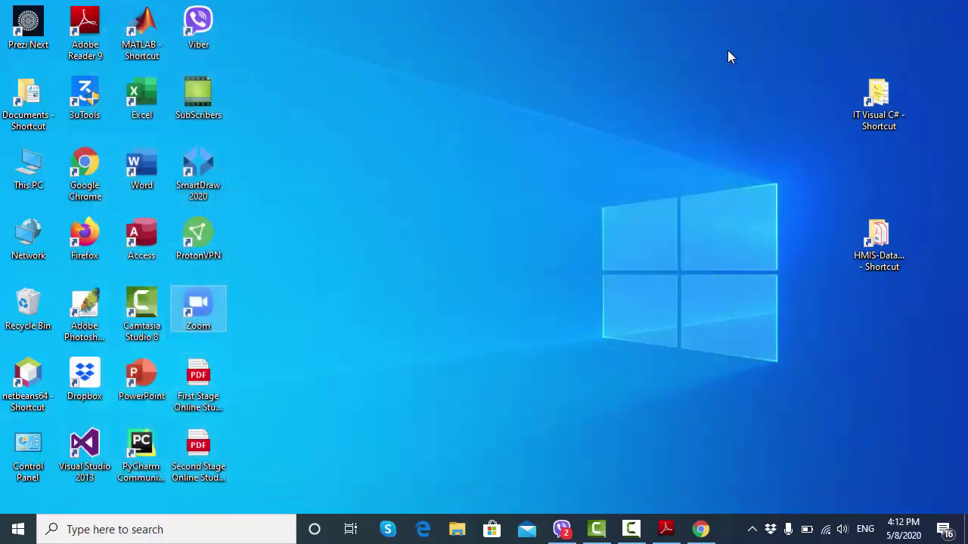
{"action": "left_click", "coordinate": [723, 530]}
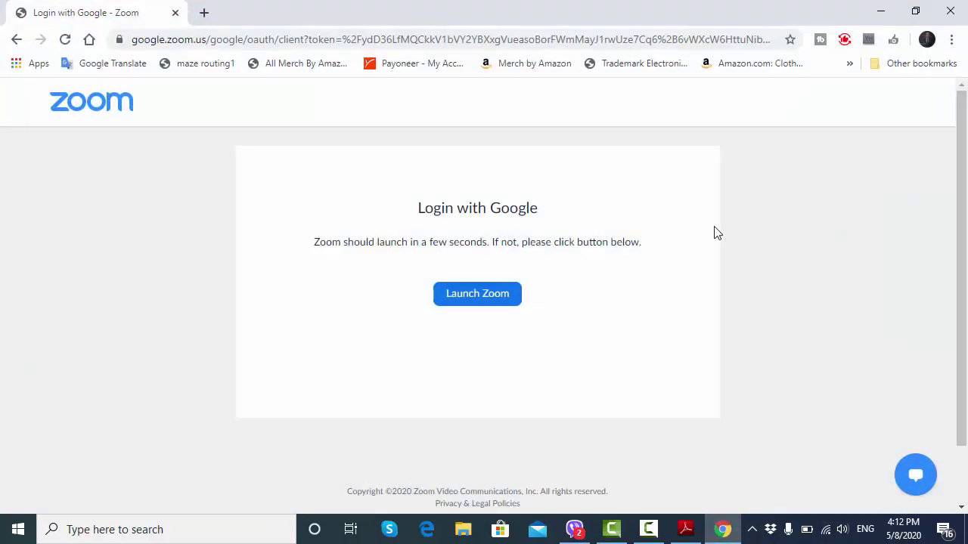